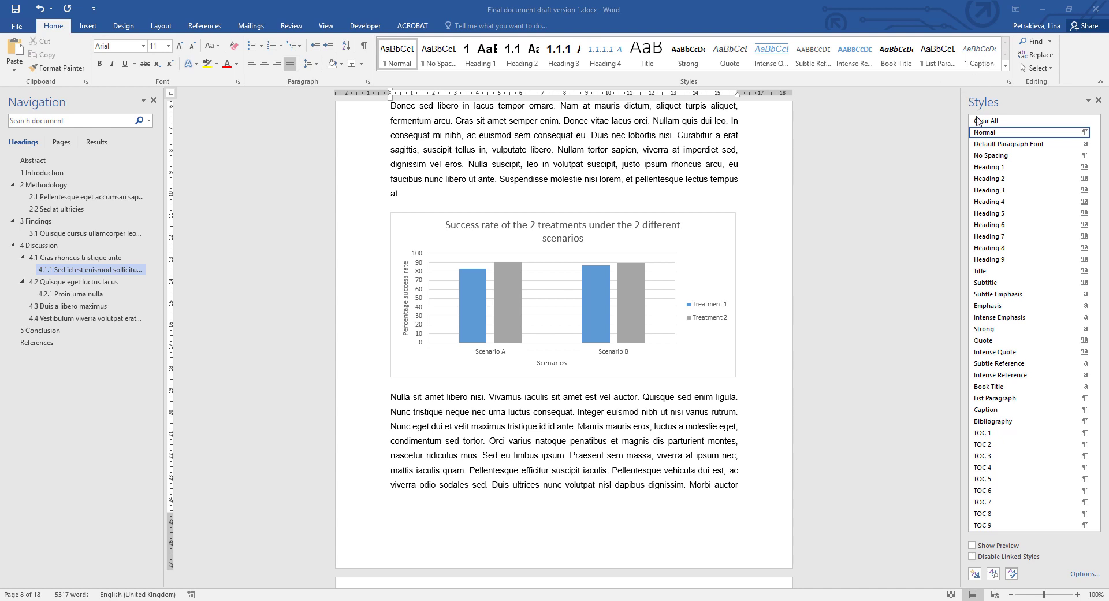
# Modify the Caption style's font to black Text 1, without italics, at a size of 10 pt
pyautogui.rightClick(974, 62)
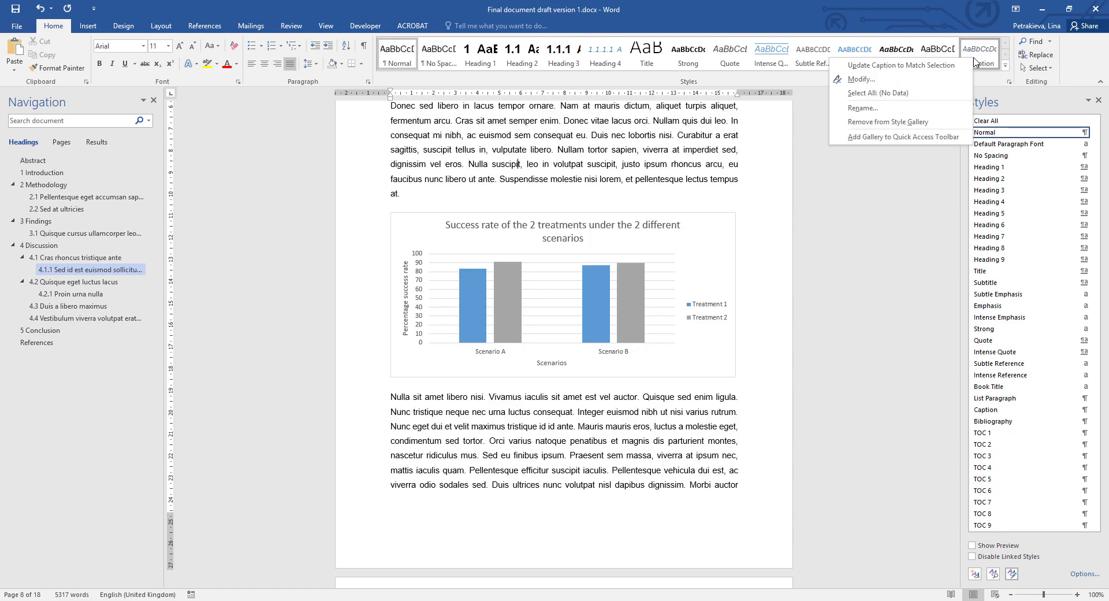
pyautogui.click(875, 81)
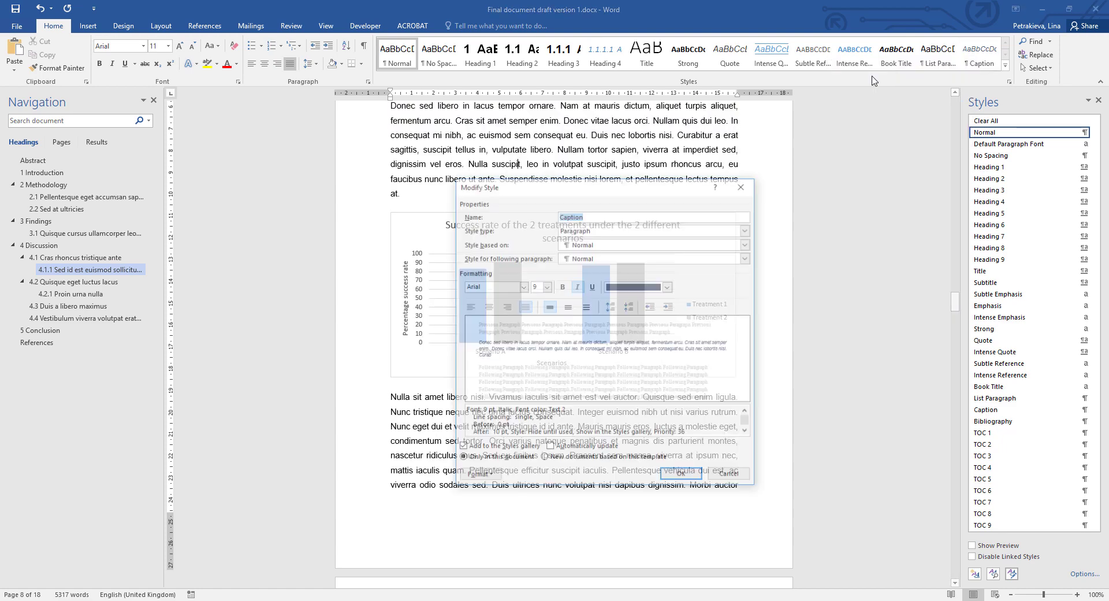
pyautogui.click(668, 287)
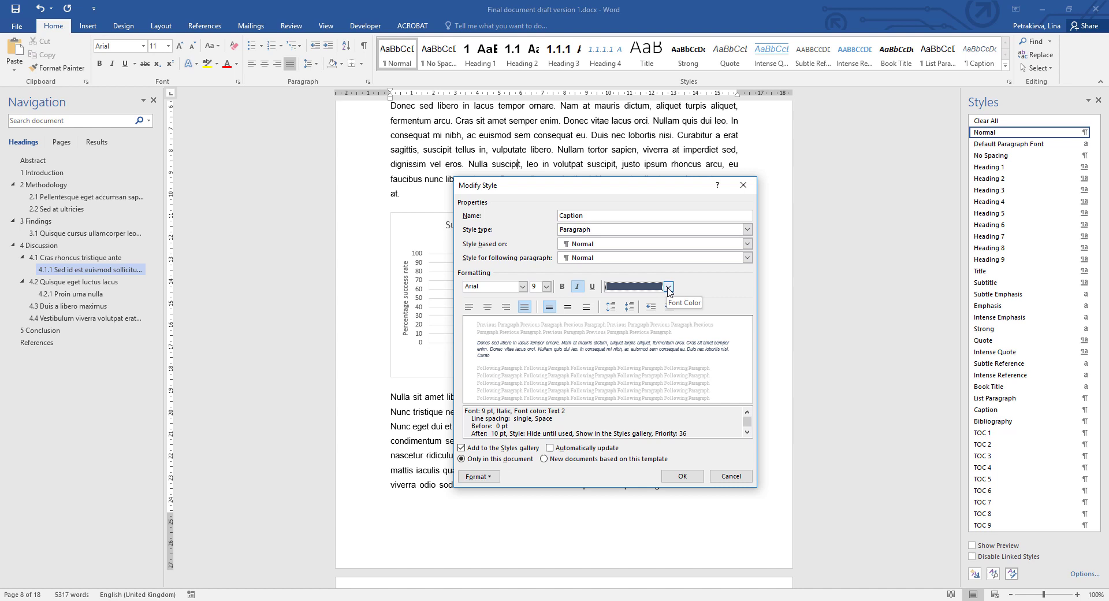
pyautogui.click(622, 329)
pyautogui.click(578, 287)
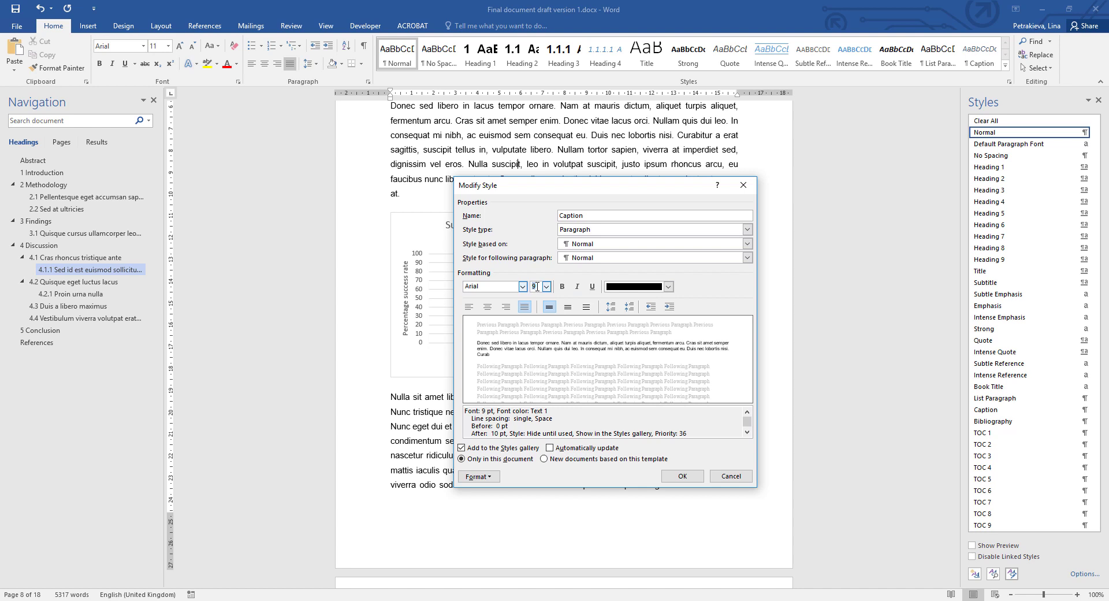
pyautogui.write('10')
pyautogui.press('Tab')
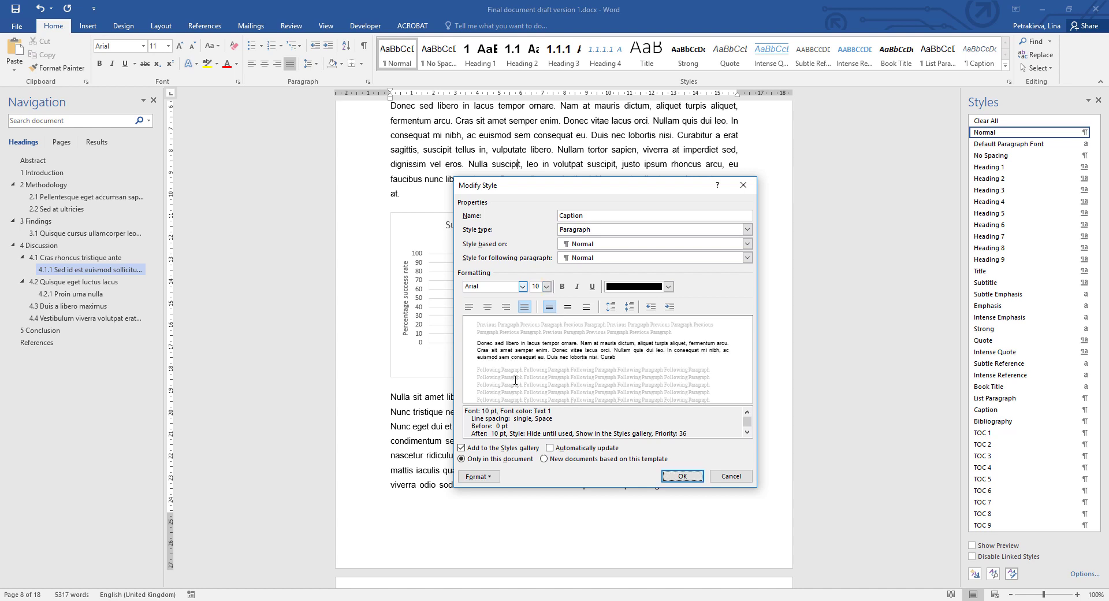
# Set the Caption style's paragraph spacing to 6 pt before and 18 pt after, and keep its lines together
pyautogui.click(494, 476)
pyautogui.click(496, 370)
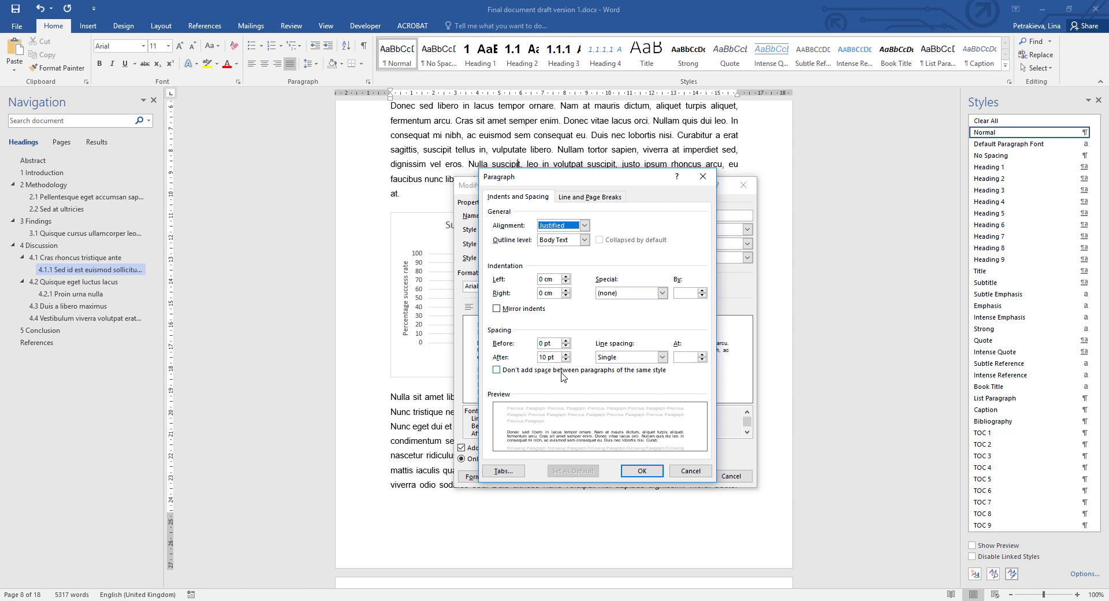
pyautogui.click(566, 341)
pyautogui.click(566, 354)
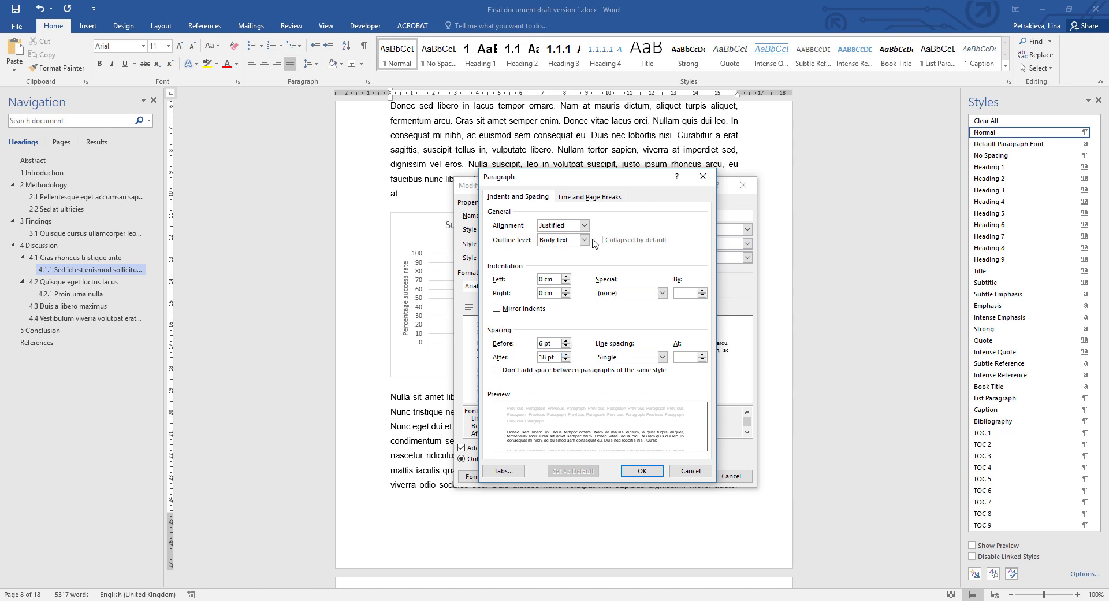
pyautogui.click(593, 198)
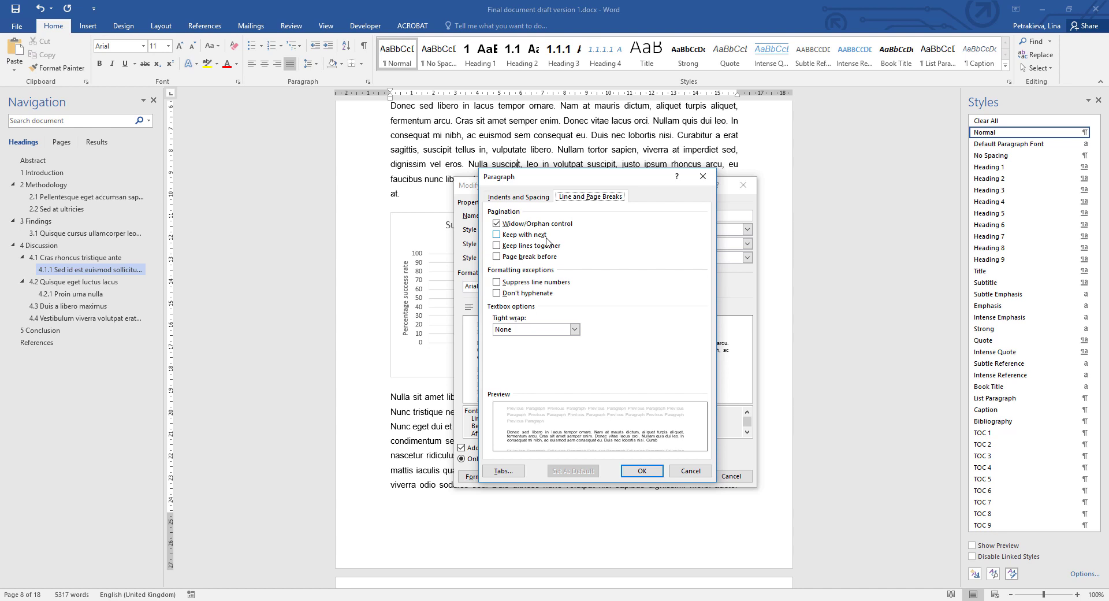
pyautogui.click(498, 248)
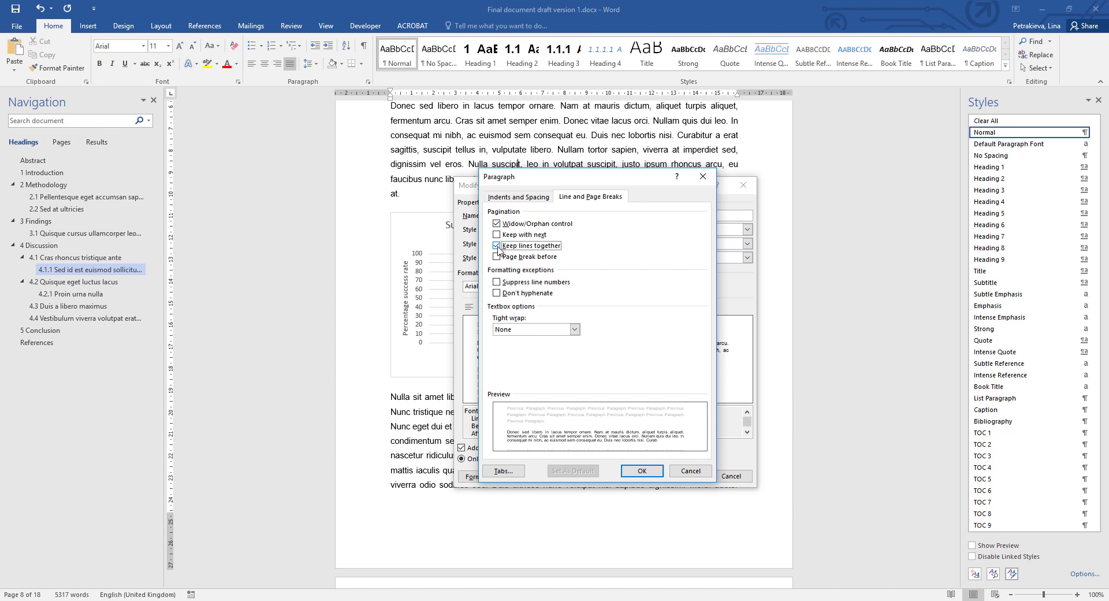
pyautogui.click(649, 475)
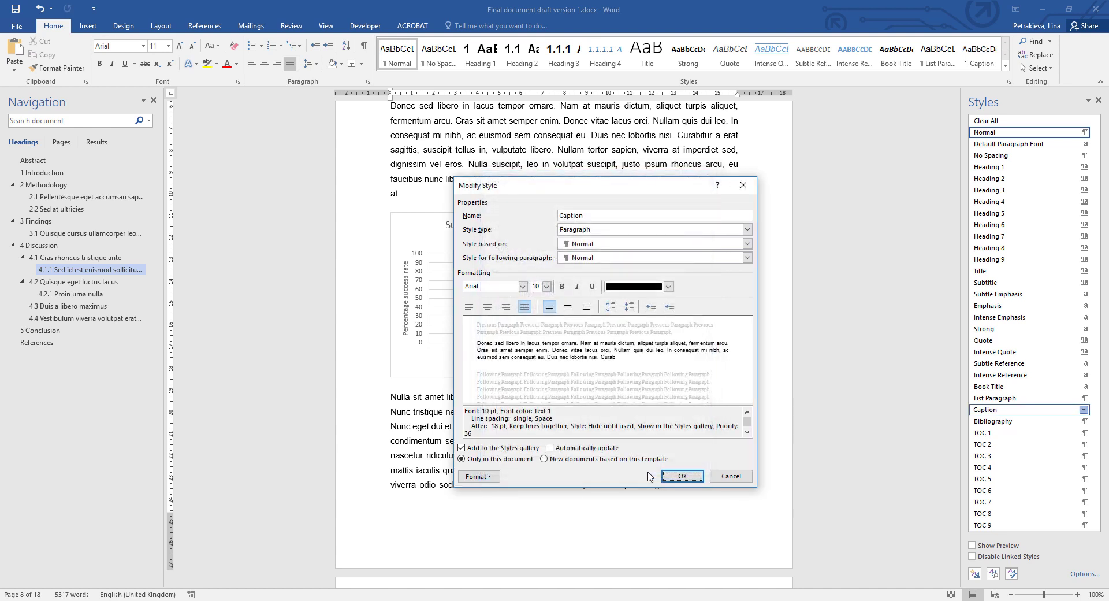
# Name the modified caption style Figure Caption and save its changes
pyautogui.click(559, 216)
pyautogui.write('Figure')
pyautogui.click(679, 477)
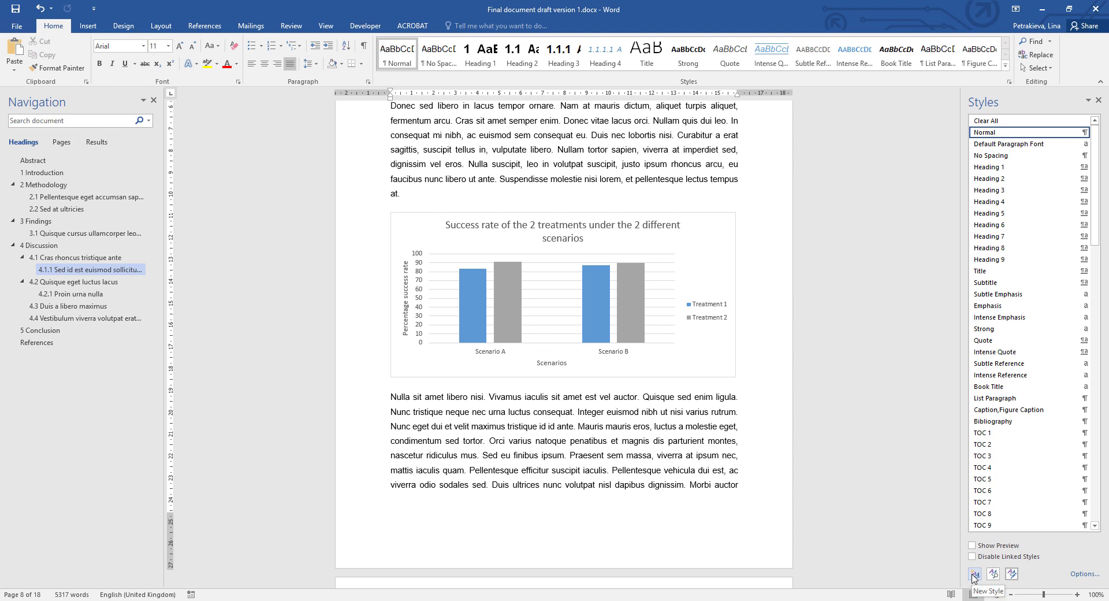
# Create a new paragraph style named "Table captions"
pyautogui.click(974, 575)
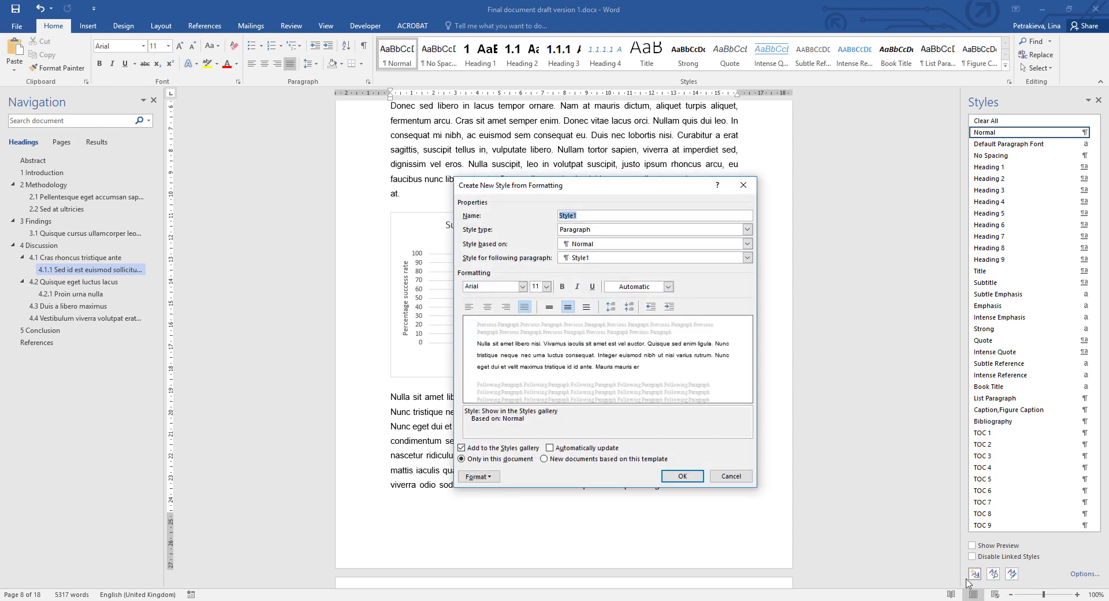
pyautogui.moveTo(624, 190); pyautogui.dragTo(778, 227)
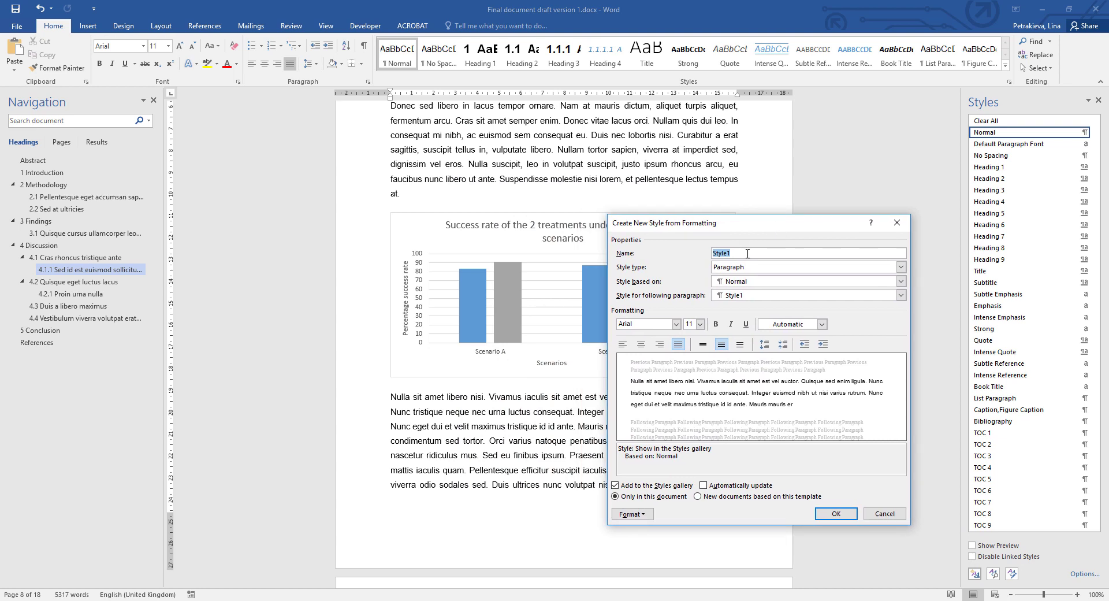
pyautogui.click(747, 253)
pyautogui.press('BackSpace')
pyautogui.press('BackSpace')
pyautogui.press('BackSpace')
pyautogui.press('BackSpace')
pyautogui.press('BackSpace')
pyautogui.press('BackSpace')
pyautogui.write('Table captions')
# Base the Table captions style on Caption and set Normal as the style for the following paragraph
pyautogui.click(900, 282)
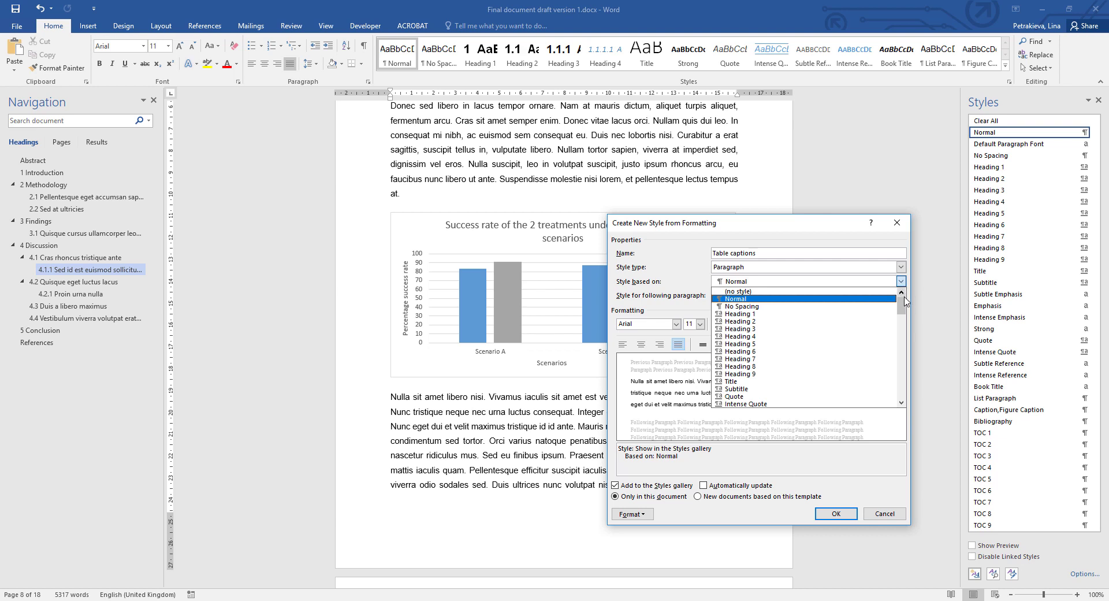
pyautogui.moveTo(902, 310); pyautogui.dragTo(904, 322)
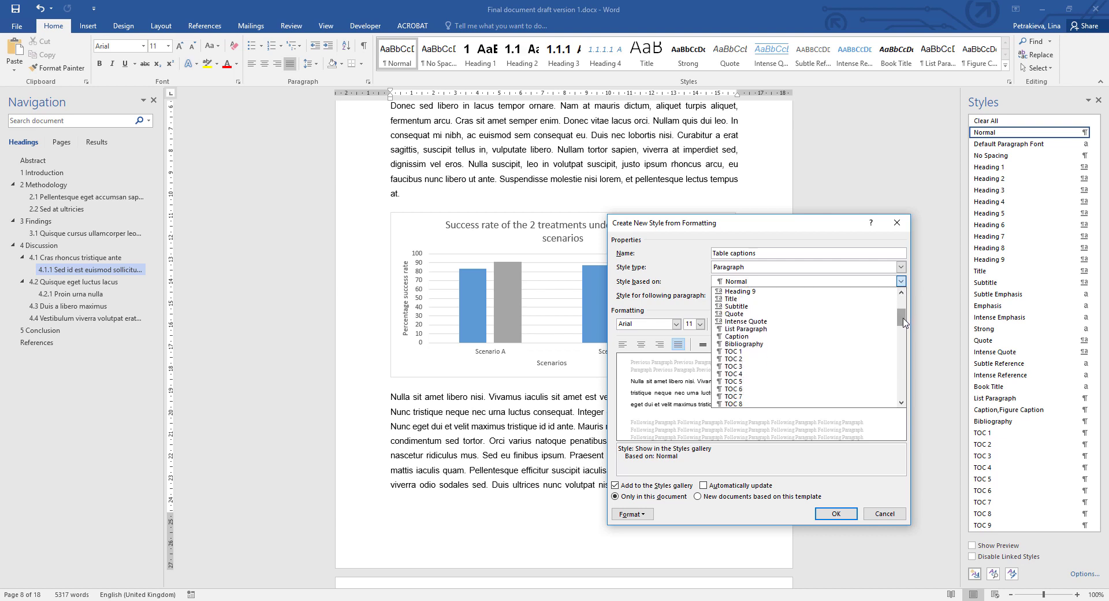
pyautogui.click(739, 339)
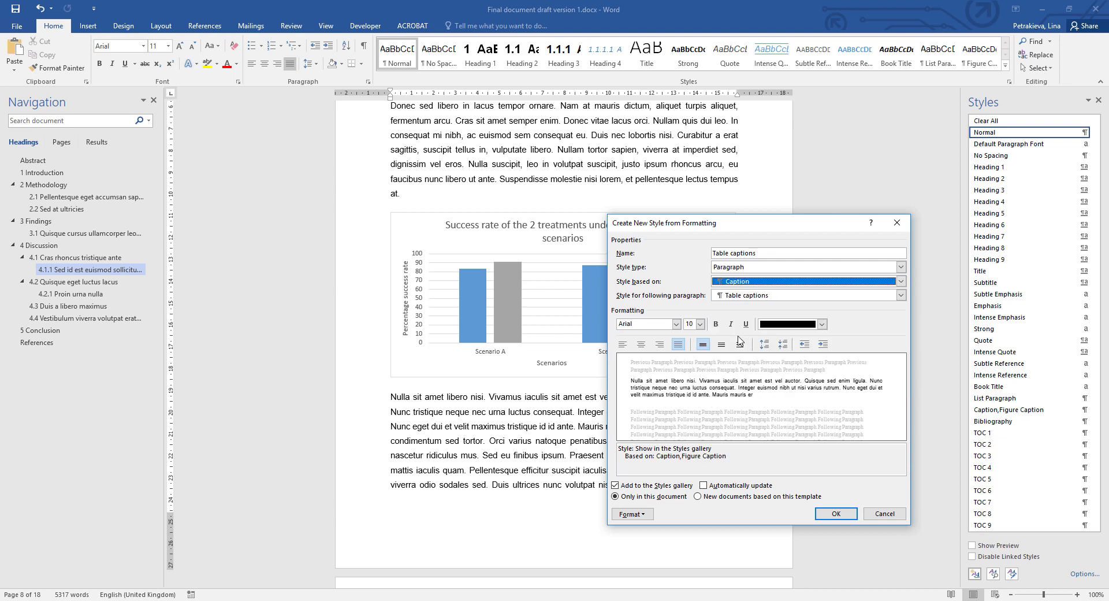
pyautogui.click(901, 295)
pyautogui.click(745, 309)
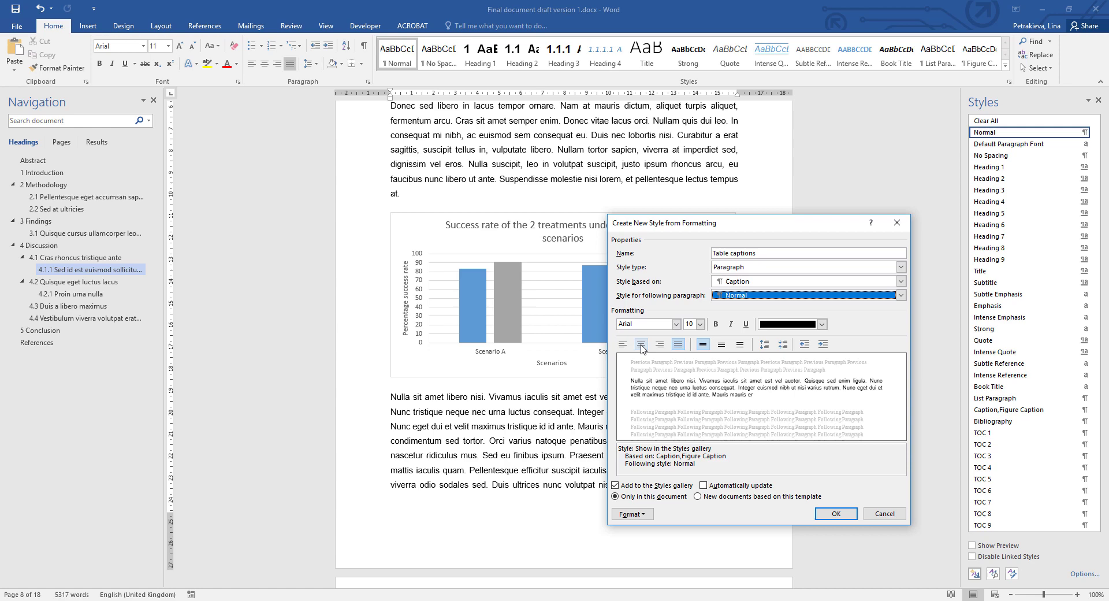
# Set the Table captions spacing to 12 pt before and 6 pt after, enable Keep with next, and save the style
pyautogui.click(642, 514)
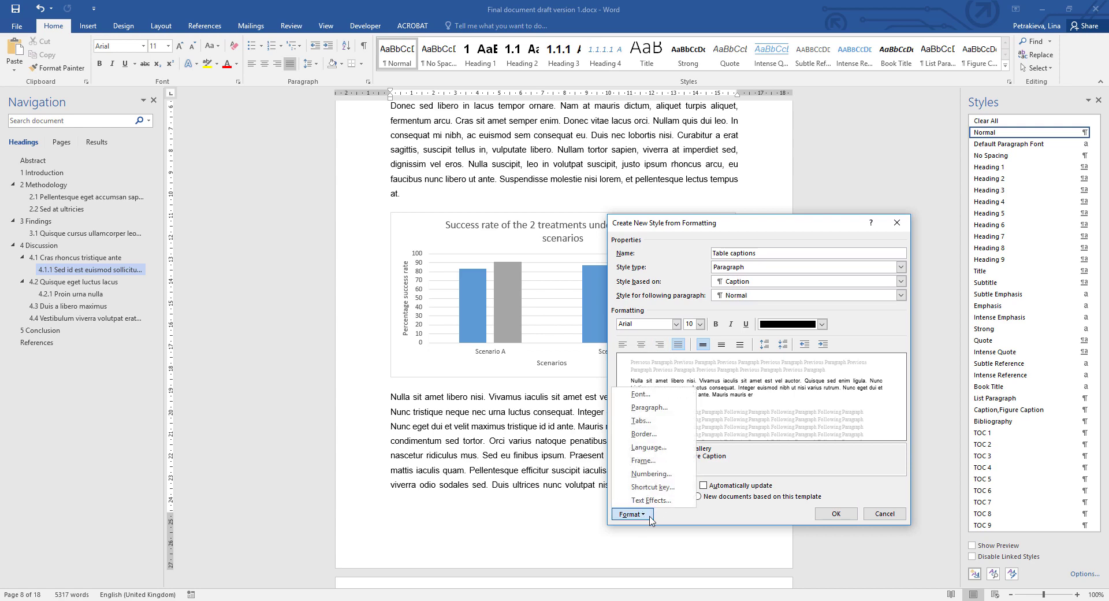
pyautogui.click(662, 408)
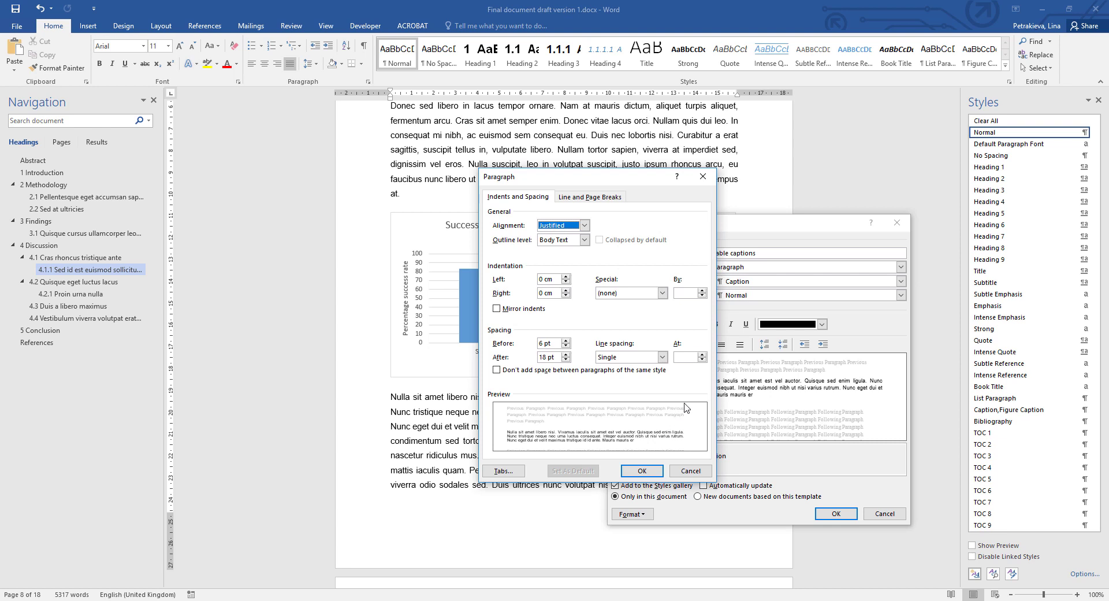
pyautogui.click(565, 340)
pyautogui.click(566, 359)
pyautogui.click(566, 360)
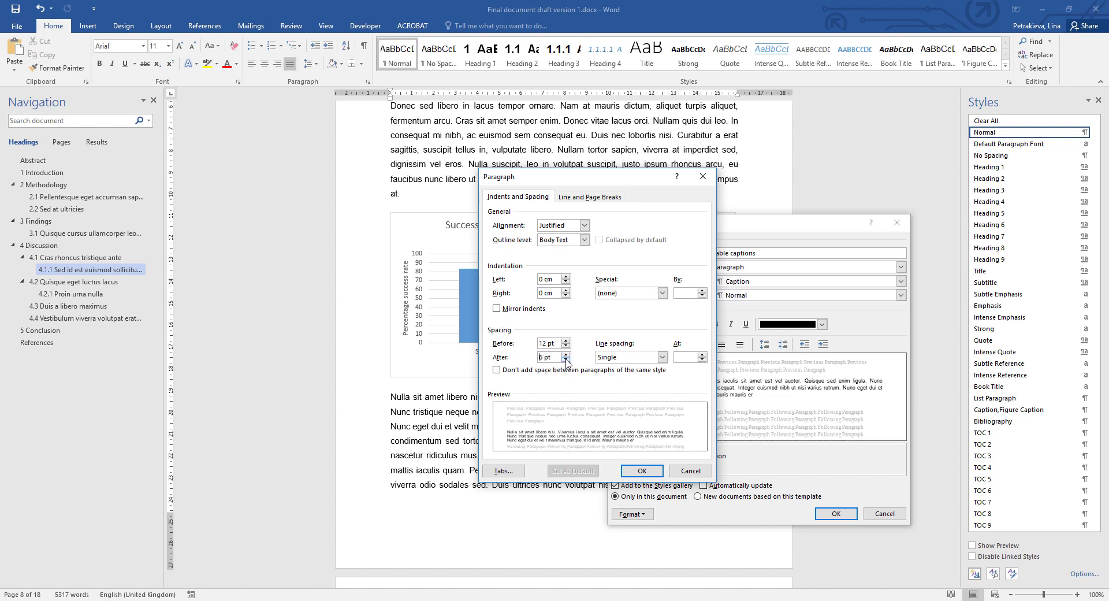
pyautogui.click(588, 197)
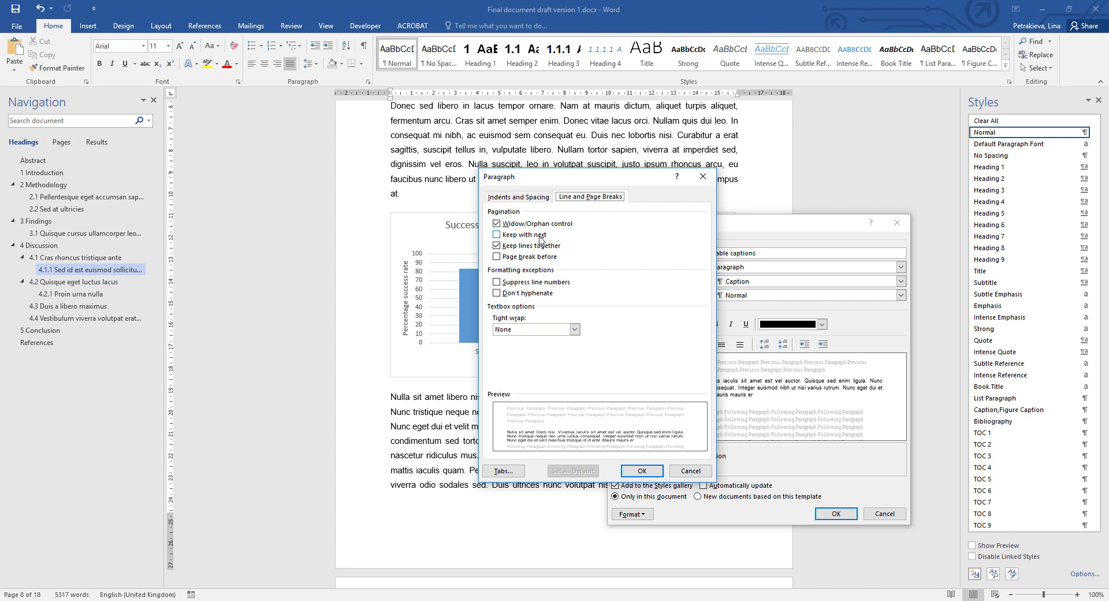
pyautogui.click(496, 235)
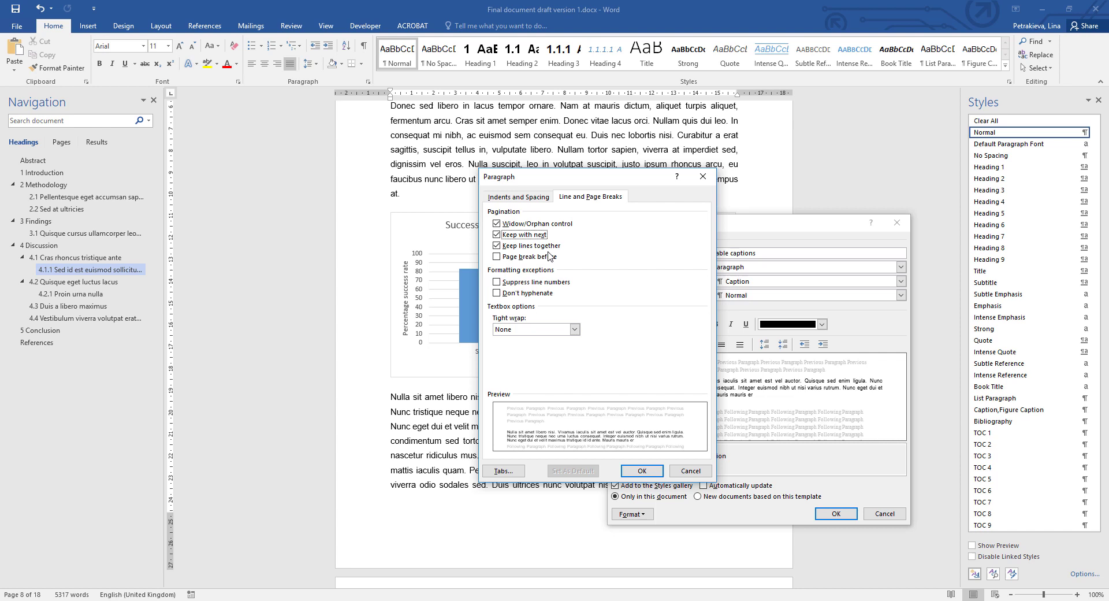
pyautogui.click(646, 474)
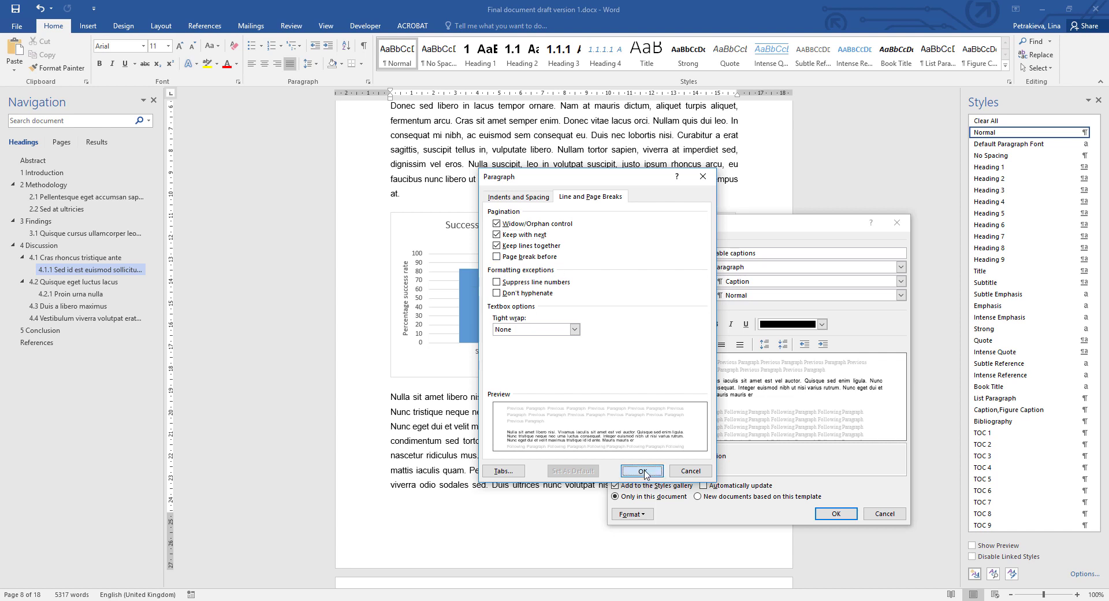
pyautogui.click(836, 514)
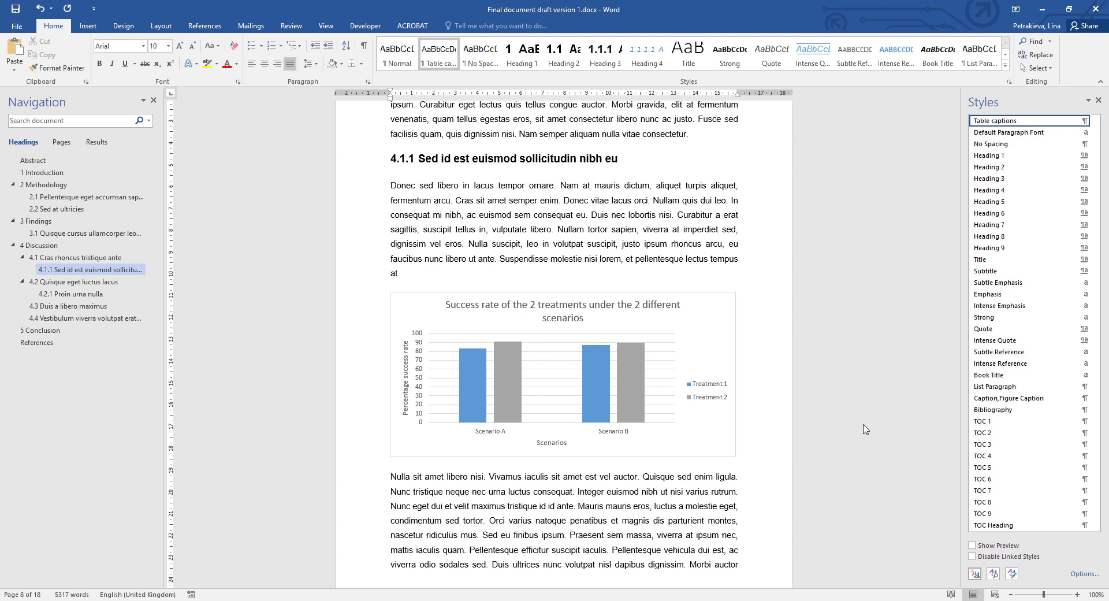
# Insert an empty paragraph between the bar chart and the text beneath it
pyautogui.click(398, 480)
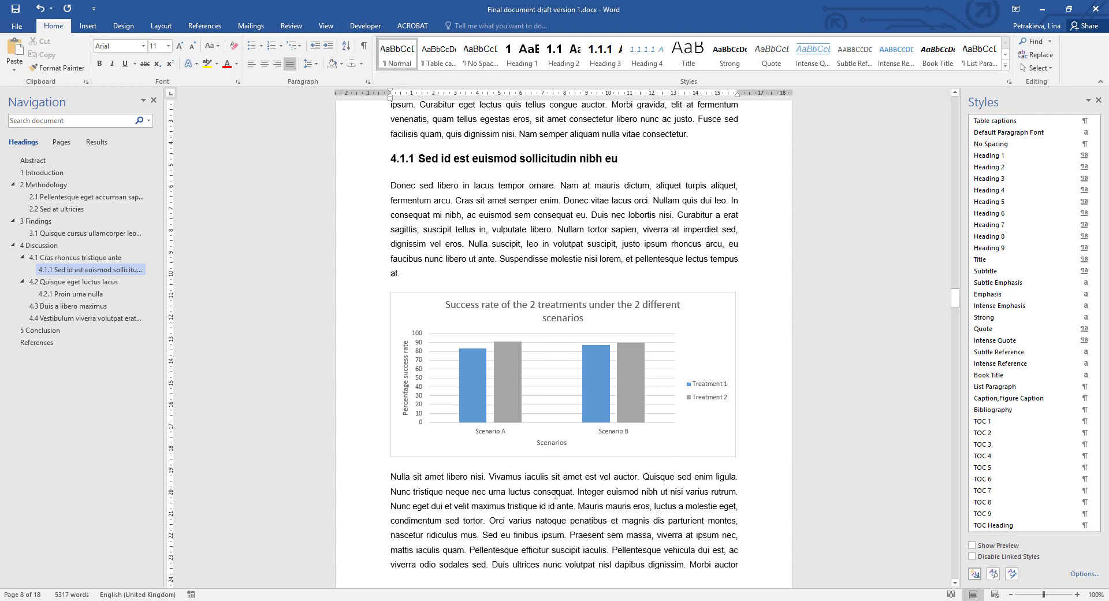
pyautogui.click(391, 476)
pyautogui.press('Return')
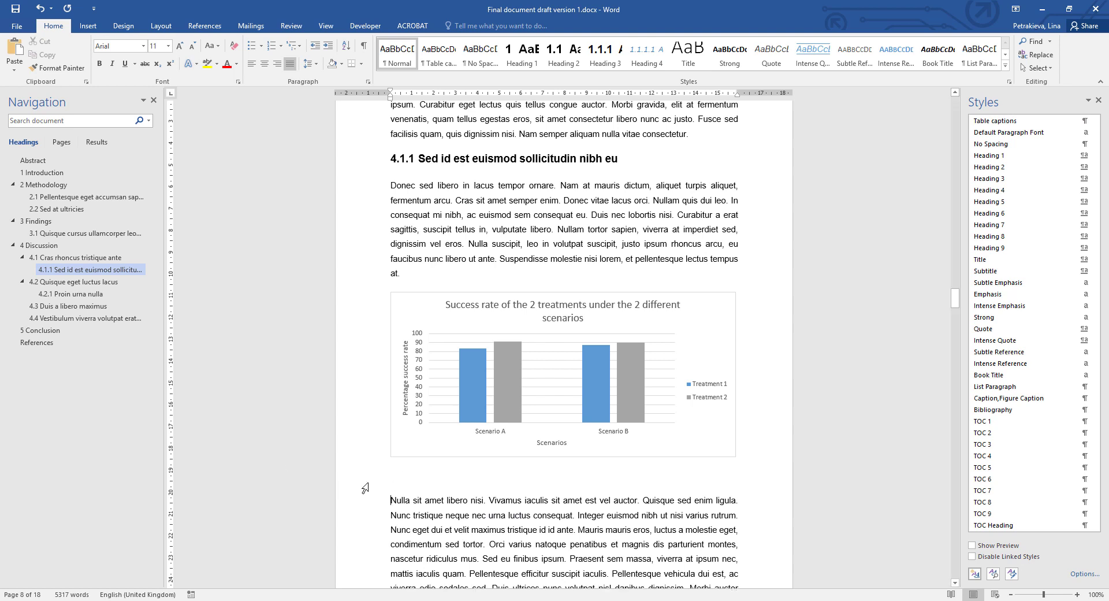
# Start inserting a caption under the bar chart with the label Figure
pyautogui.click(204, 25)
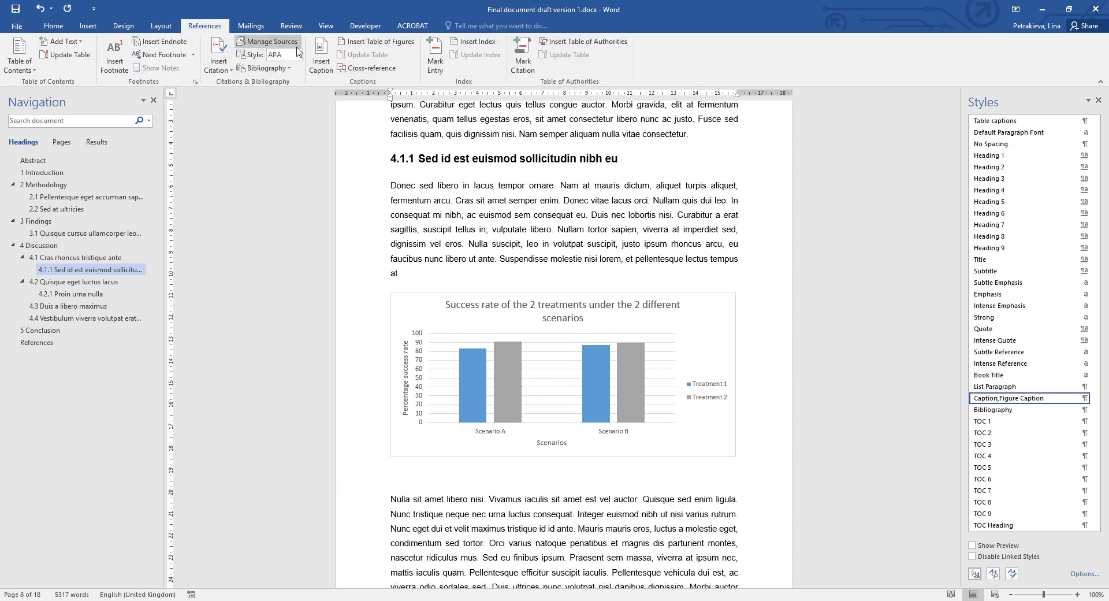
pyautogui.click(324, 58)
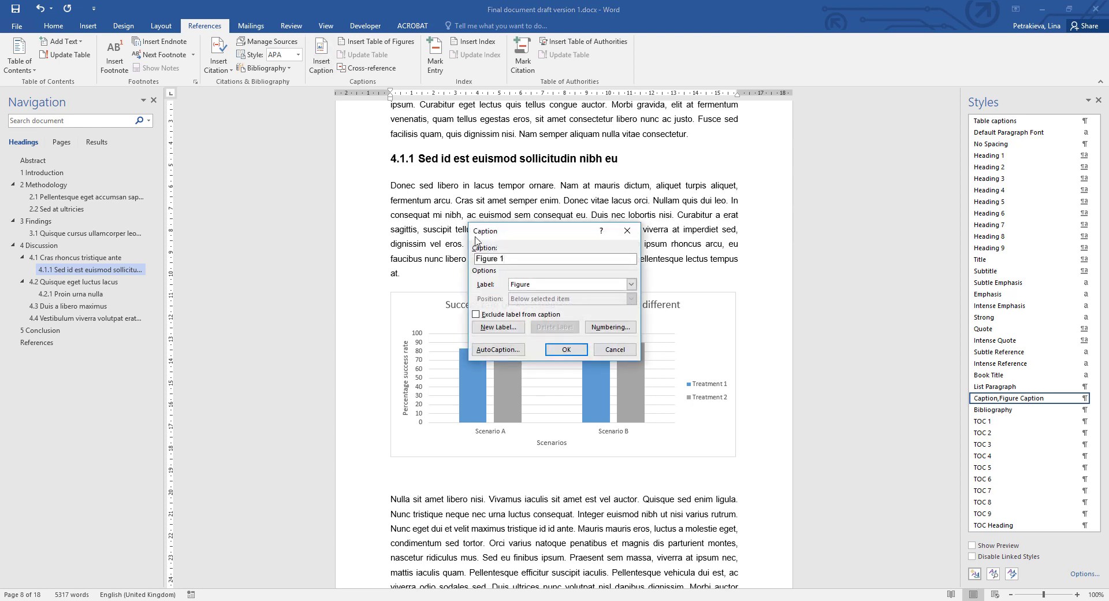
pyautogui.click(632, 287)
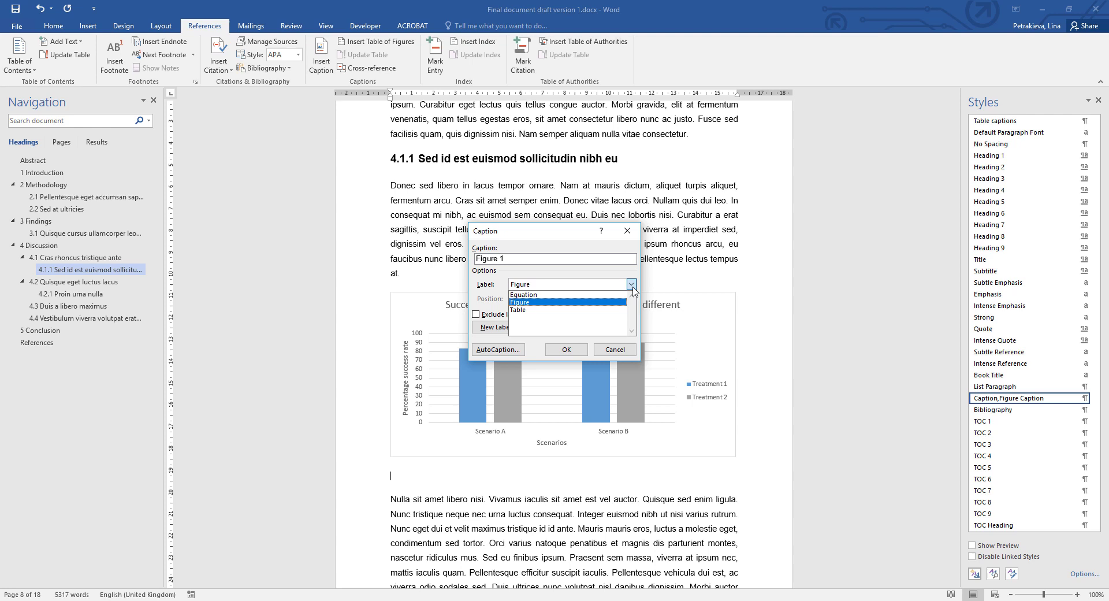
pyautogui.click(525, 303)
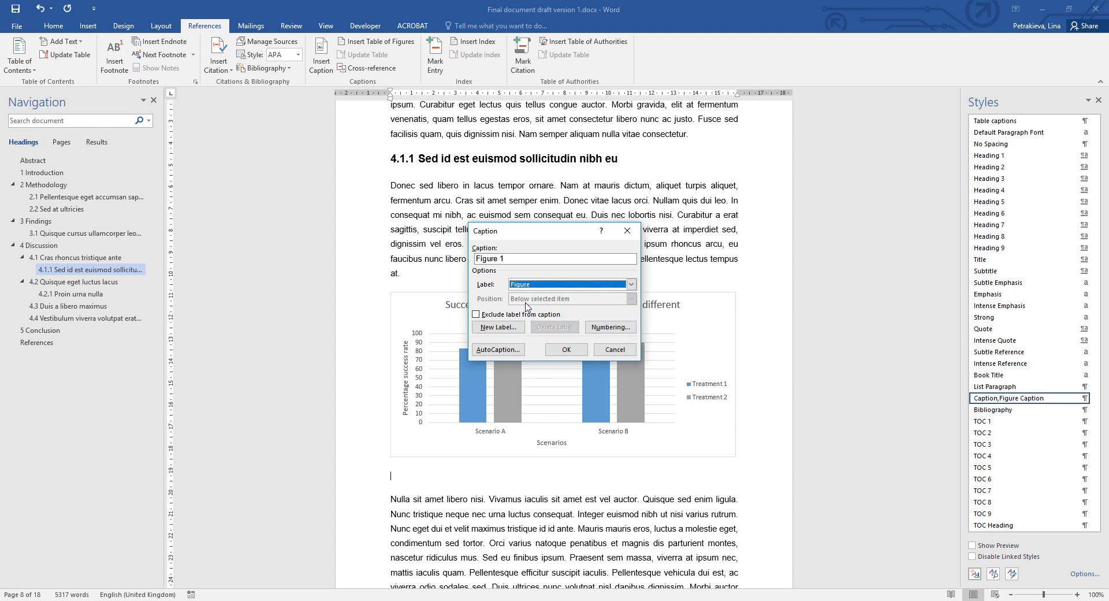
# Try including Heading 1 chapter numbers with a period separator in the figure caption numbering, and switch them off again
pyautogui.click(615, 328)
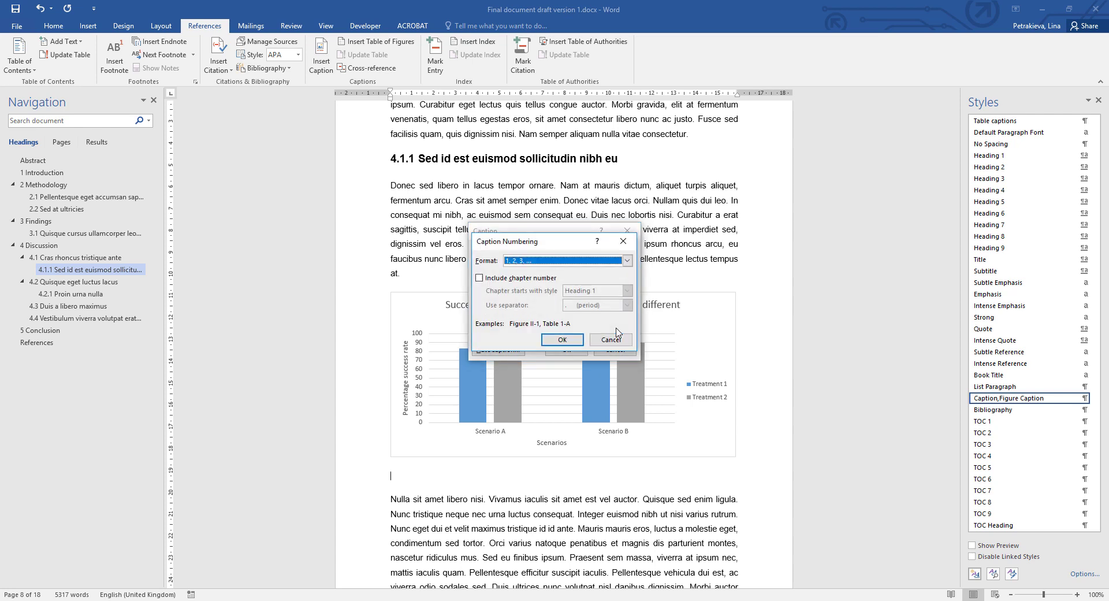
pyautogui.click(478, 278)
pyautogui.click(627, 305)
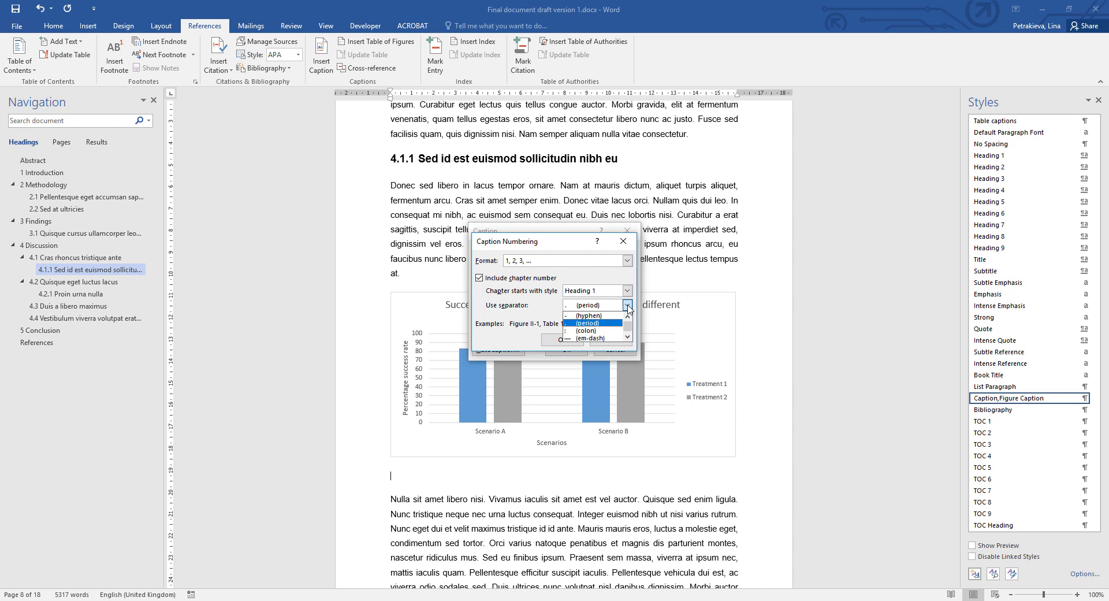
pyautogui.click(590, 276)
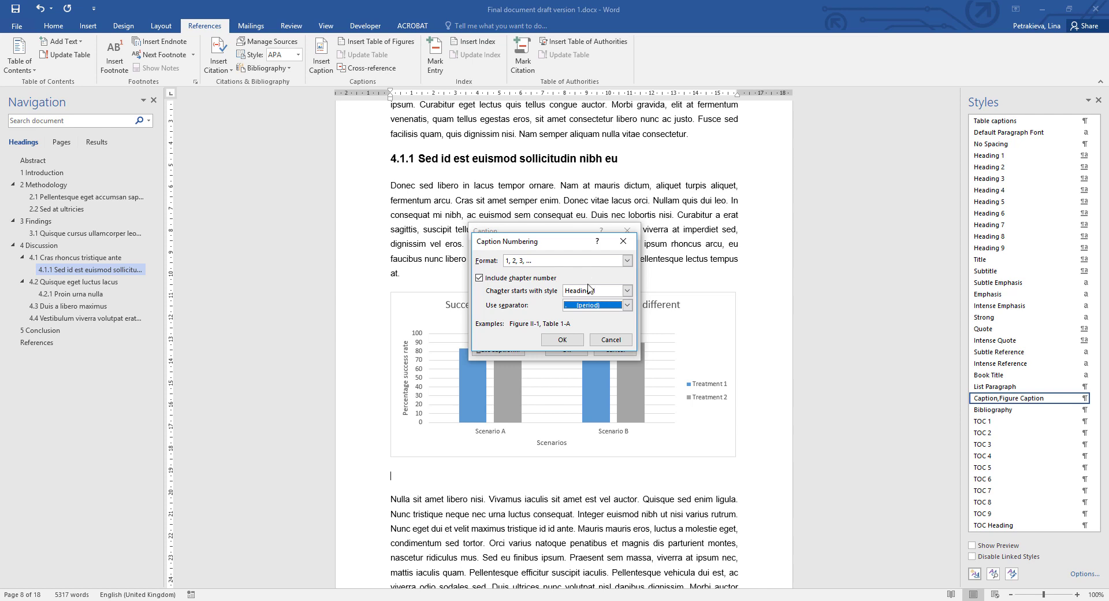
pyautogui.click(480, 278)
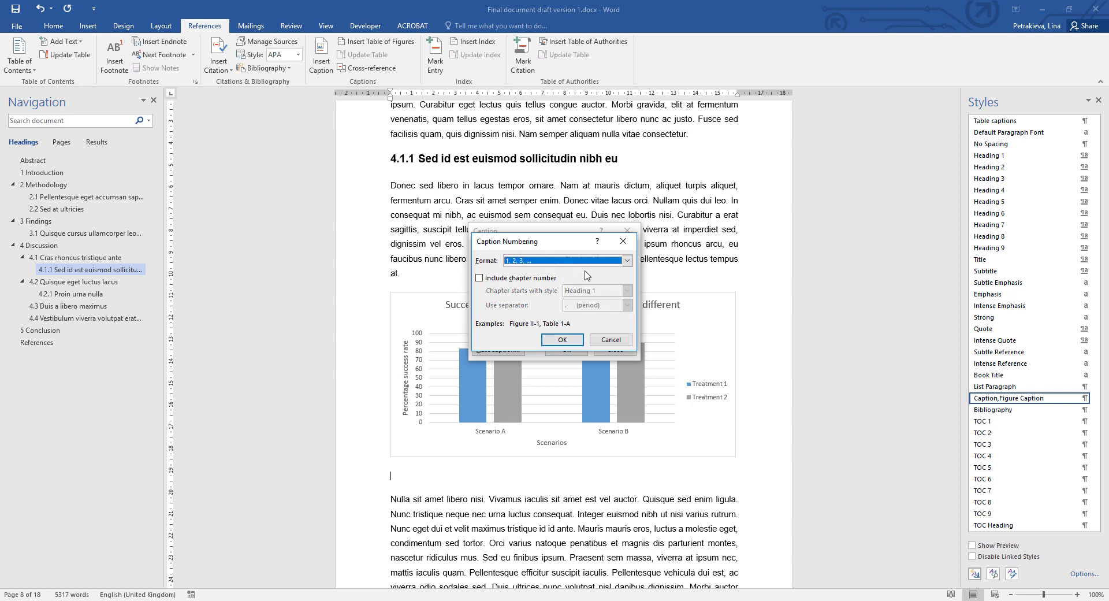
pyautogui.click(571, 341)
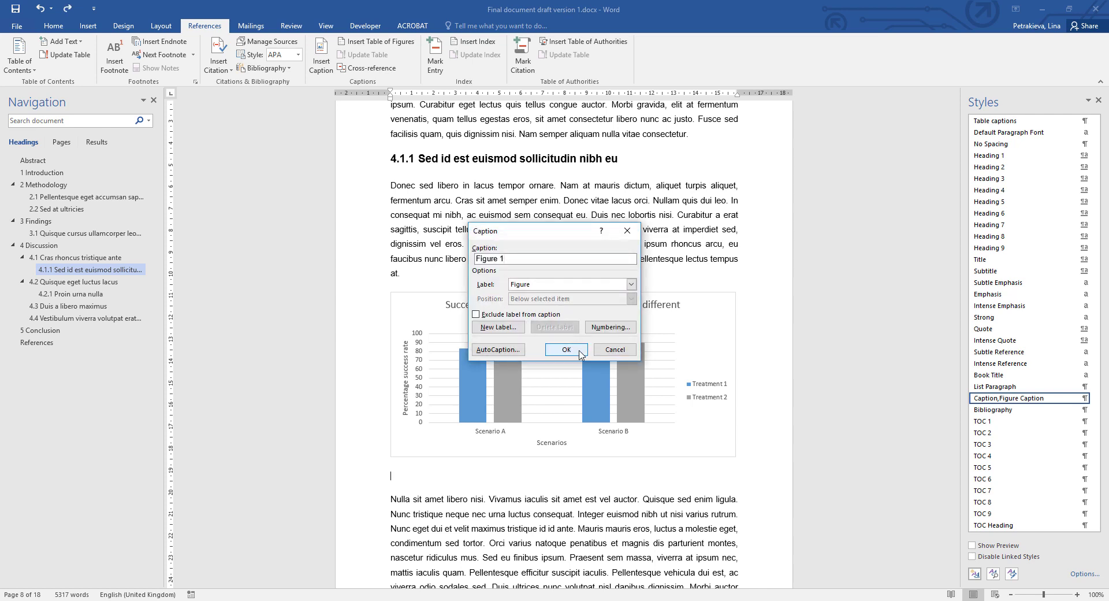
# Finish inserting the numbered Figure caption below the bar chart and add the caption text "Sample figure"
pyautogui.click(566, 350)
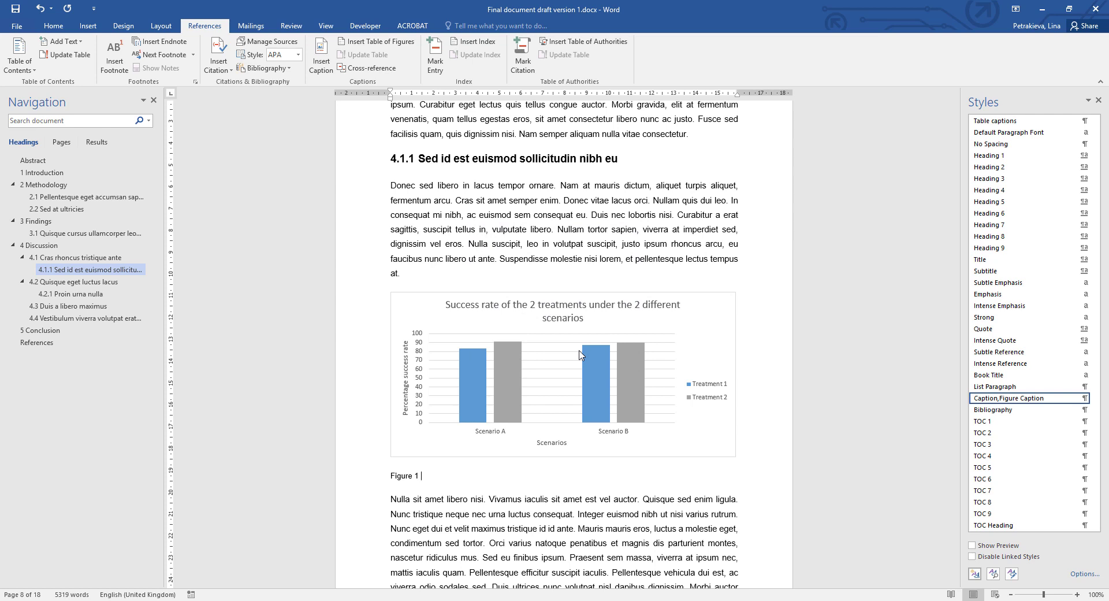
pyautogui.write(':')
pyautogui.write('-')
pyautogui.press('BackSpace')
pyautogui.write('Sample figure')
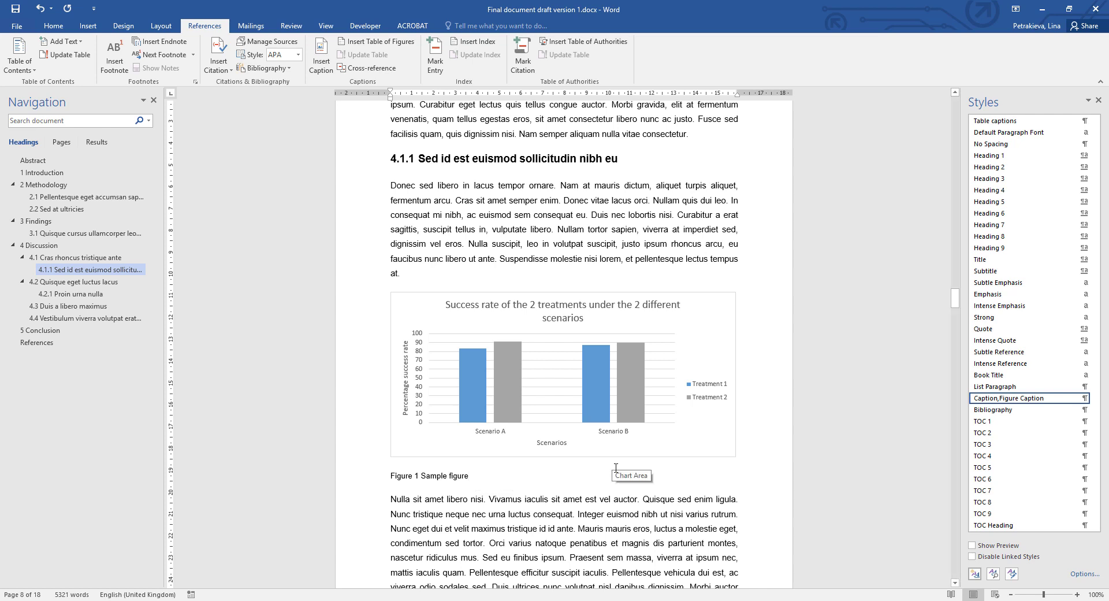
pyautogui.moveTo(982, 399)
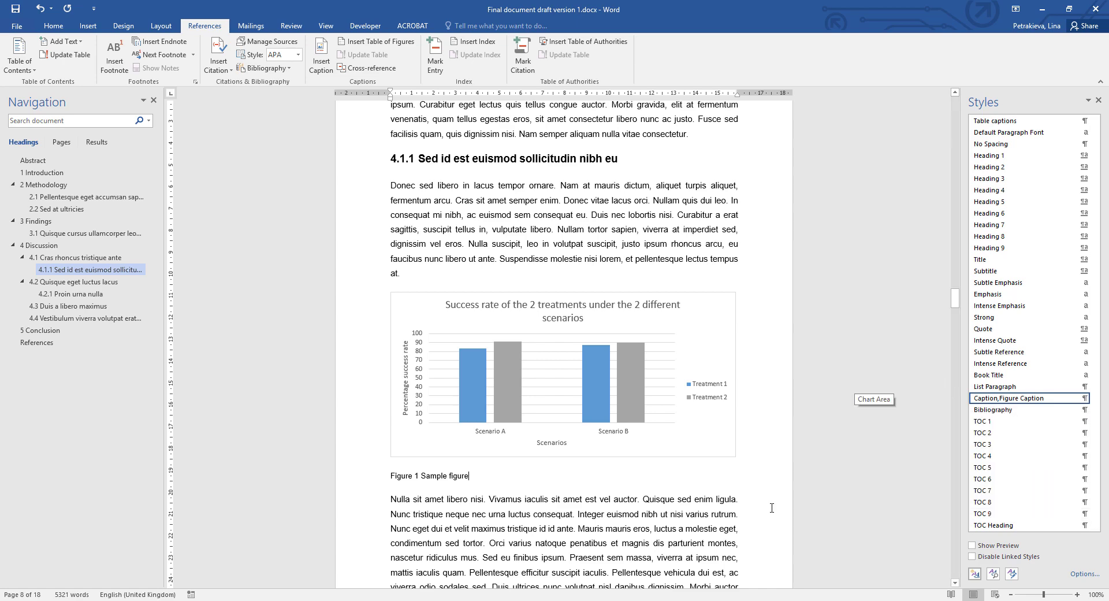
# Insert a numbered caption with the label Figure below the study selection flow diagram, with the text "Sample figure"
pyautogui.scroll(-3, 776, 507)
pyautogui.scroll(-8, 782, 506)
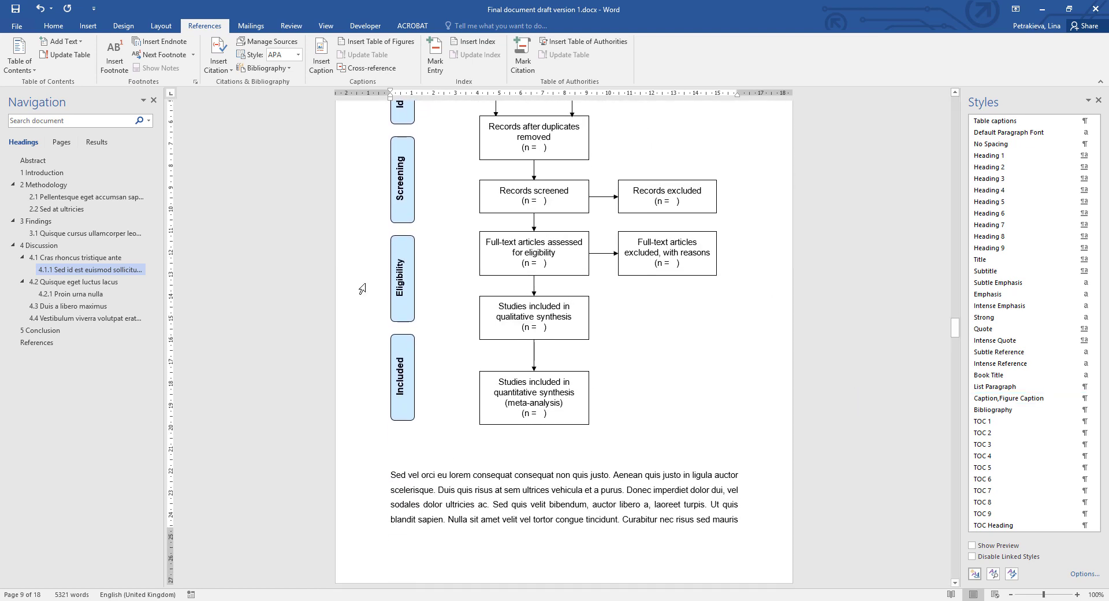
pyautogui.click(322, 61)
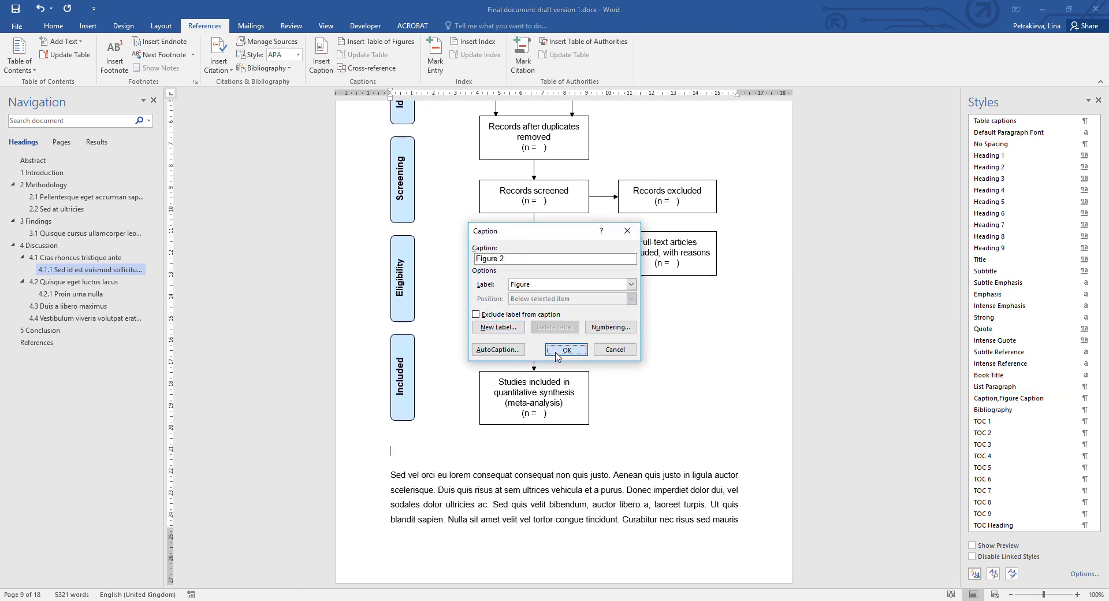
pyautogui.click(557, 355)
pyautogui.write('Sample f')
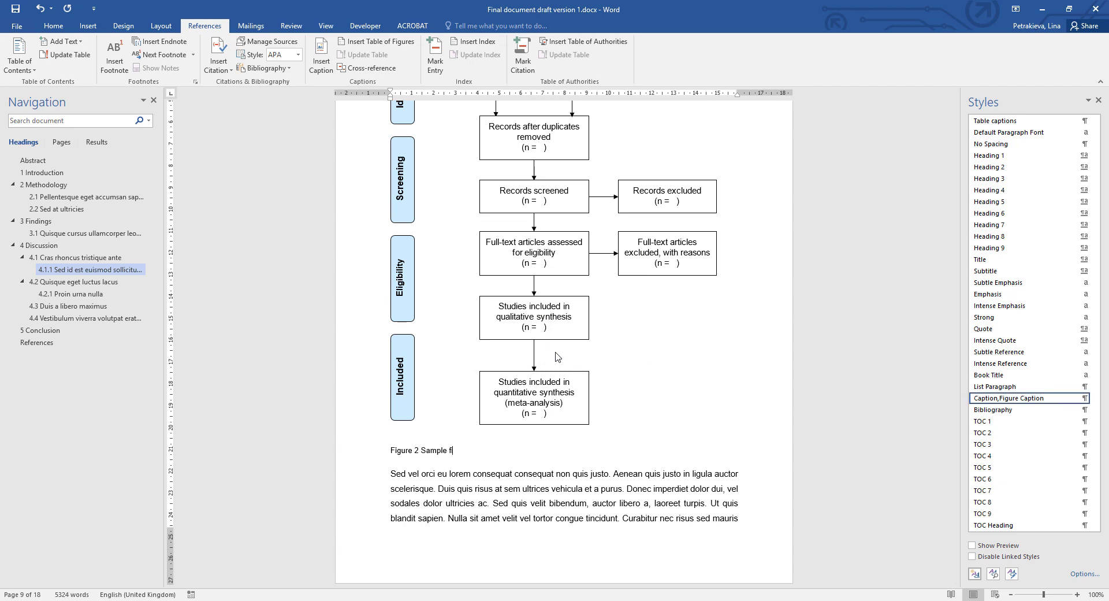
pyautogui.write('igure')
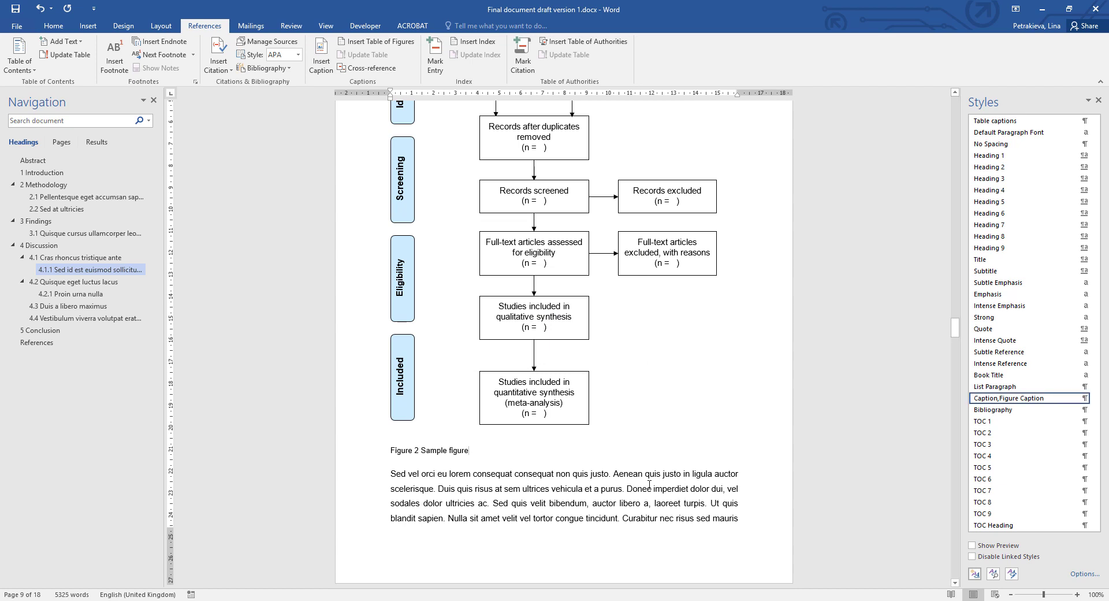
# Insert an empty paragraph above the first table, after the text ending "sed laoreet eros."
pyautogui.scroll(-12, 561, 341)
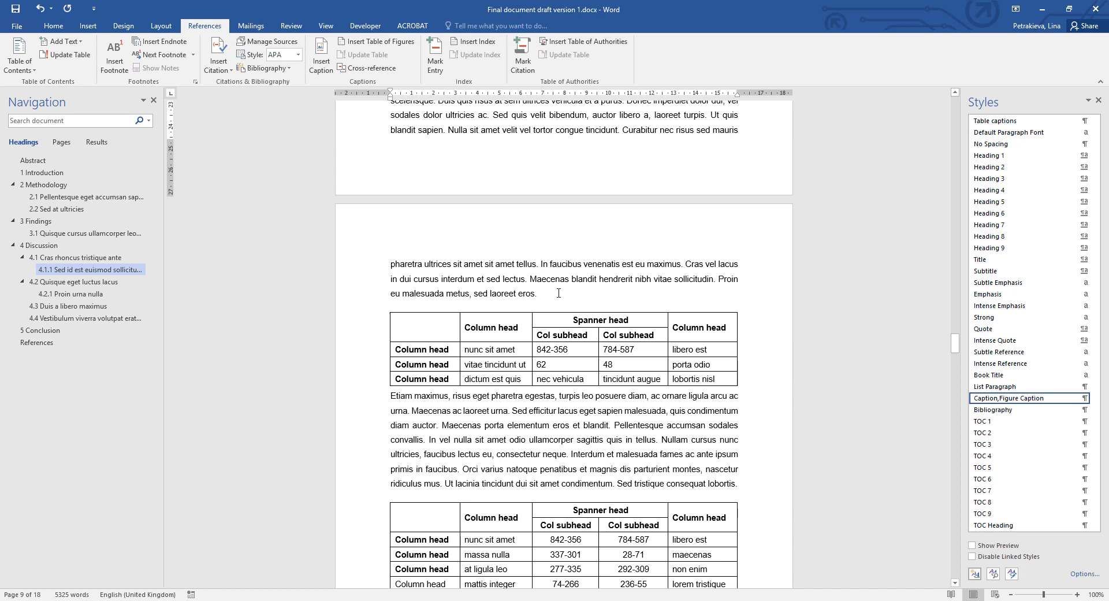
pyautogui.click(560, 294)
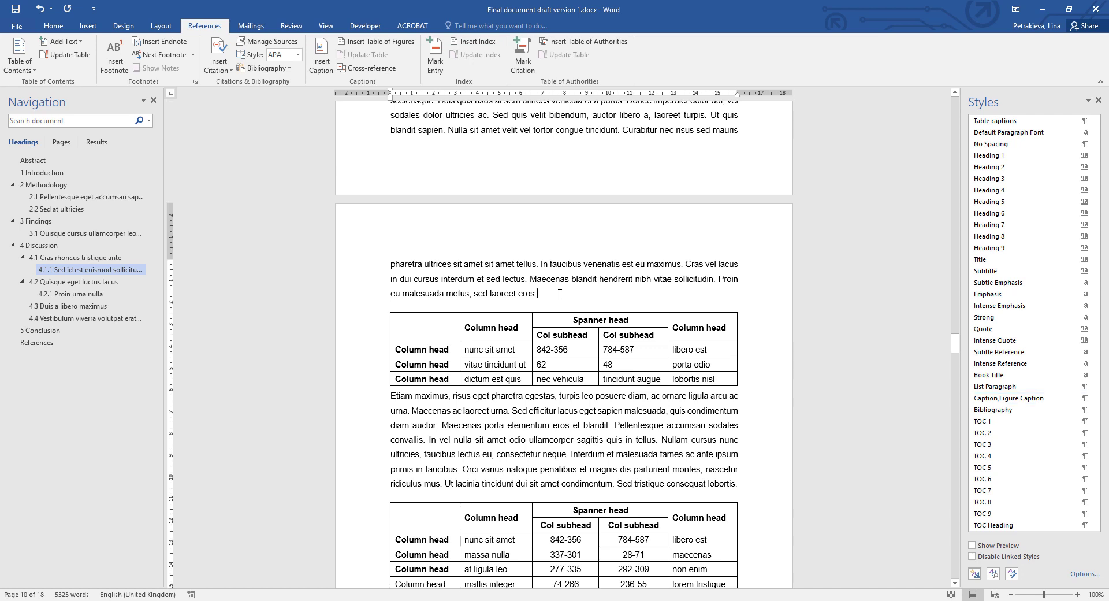
pyautogui.press('Return')
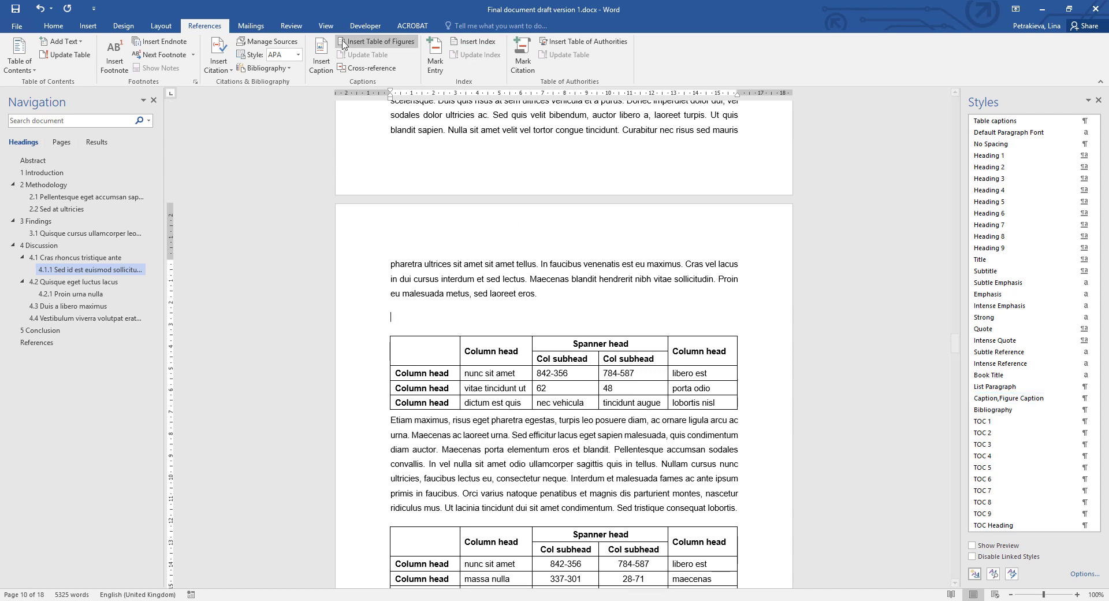
# Insert a numbered caption with the label Table above the first table, reading "Sample table", and apply the Table captions style
pyautogui.click(321, 60)
pyautogui.click(542, 285)
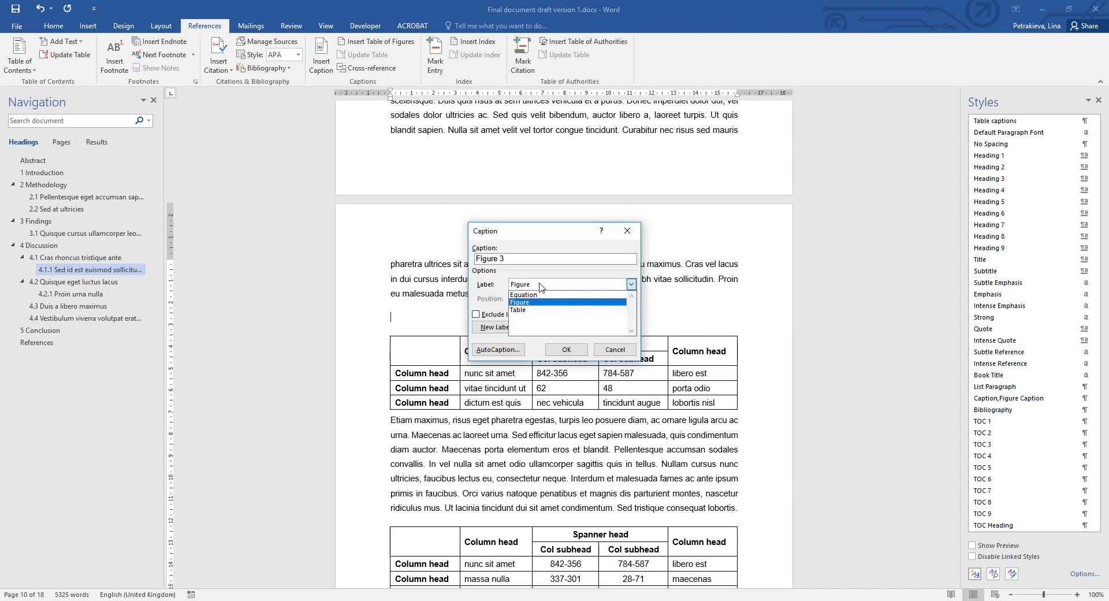
pyautogui.click(522, 313)
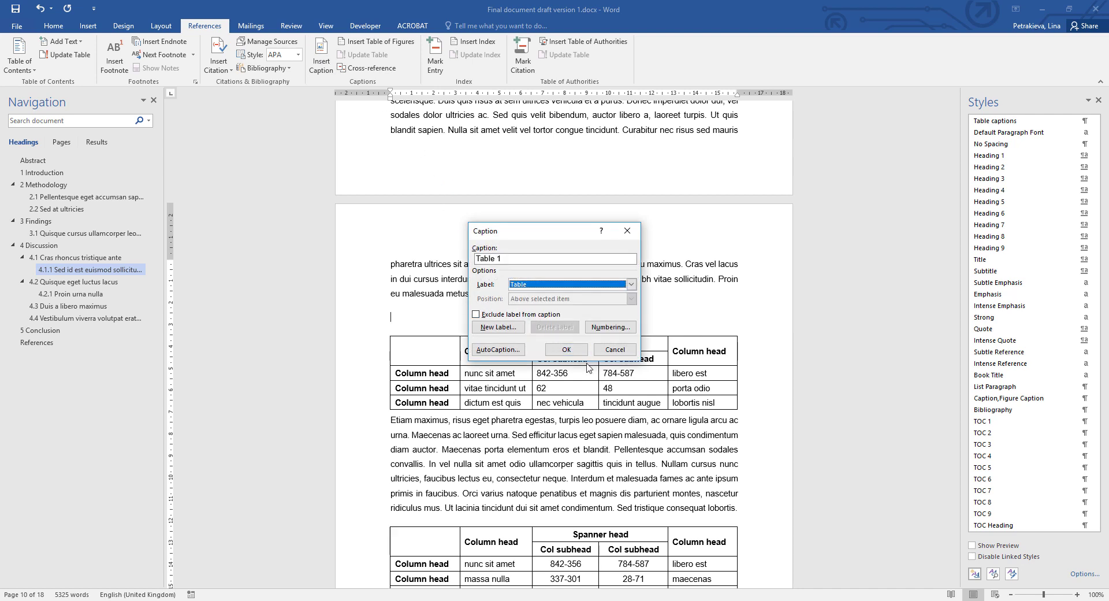
pyautogui.click(566, 350)
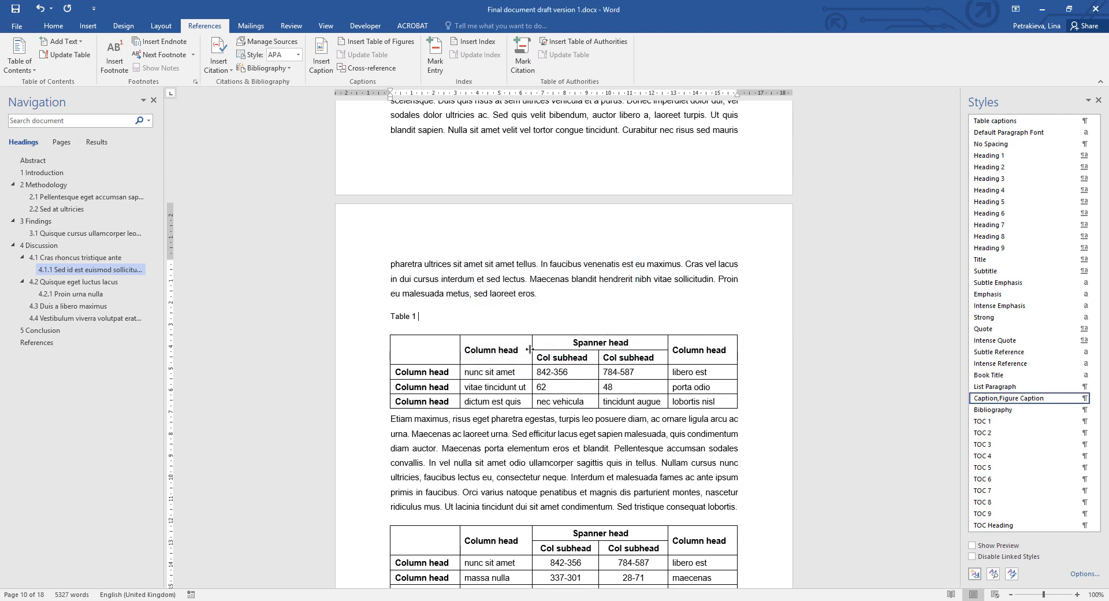
pyautogui.write('Sample table')
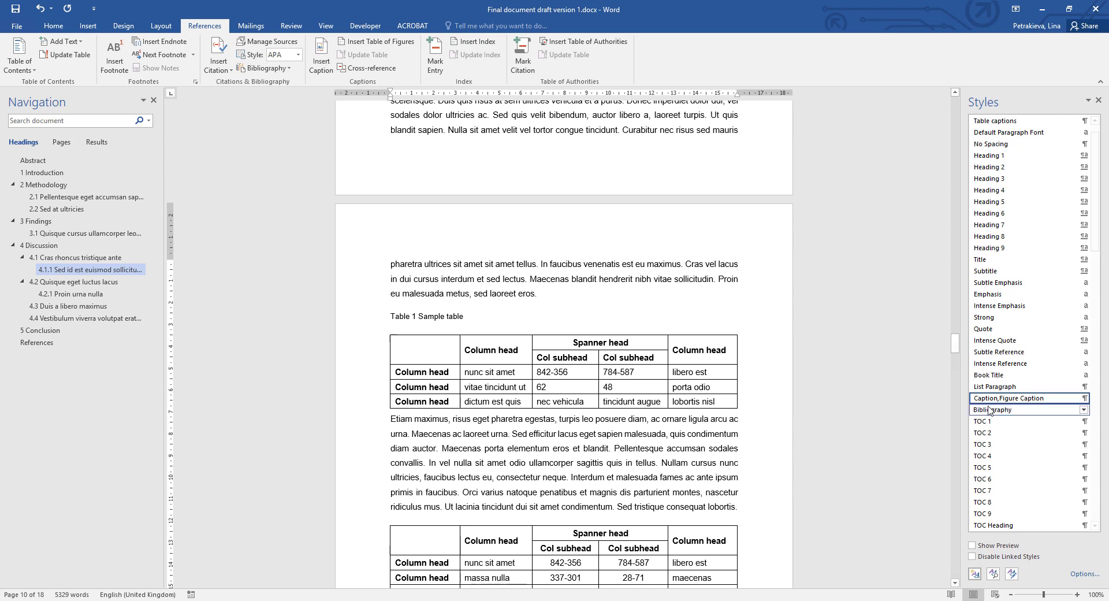
pyautogui.moveTo(1014, 403)
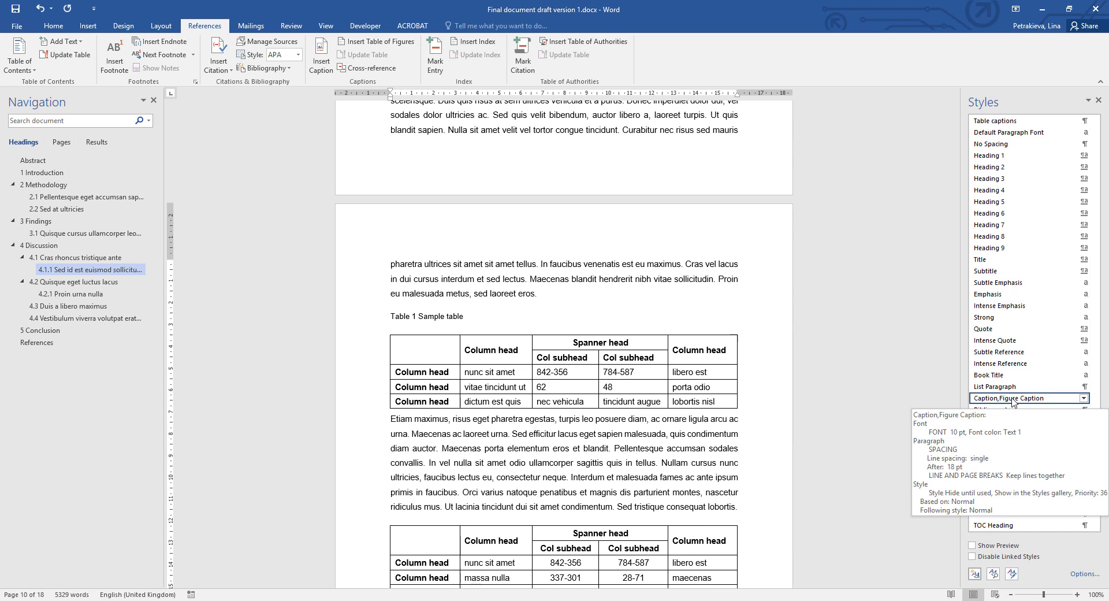
pyautogui.hotkey('ctrl', 'z')
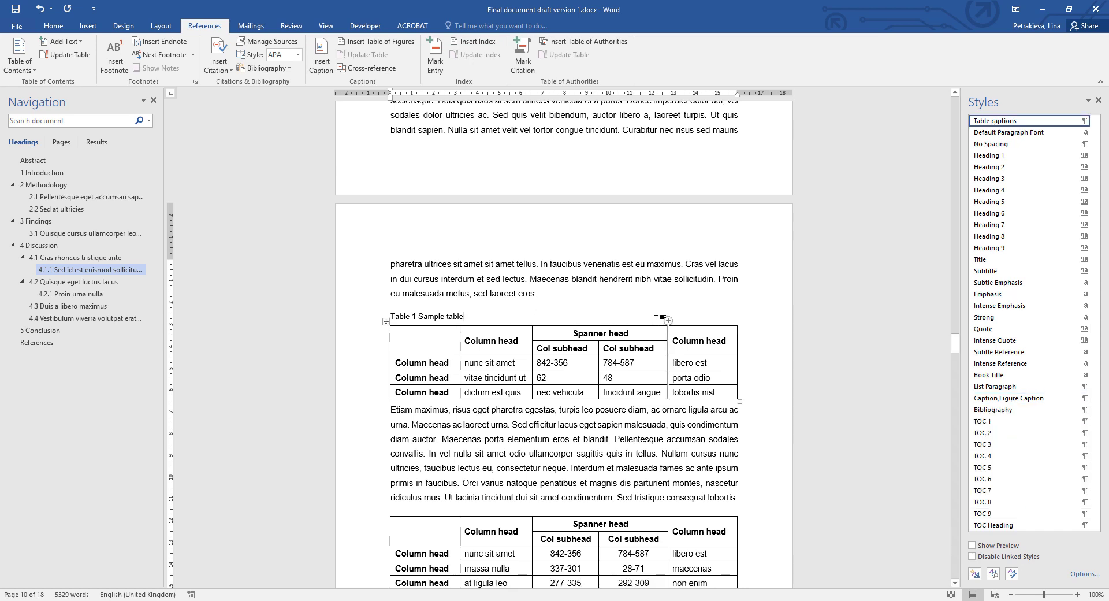
# Add a numbered Table caption reading "Sample table" in a new paragraph above the second table, and apply the Table captions style
pyautogui.click(754, 501)
pyautogui.press('Return')
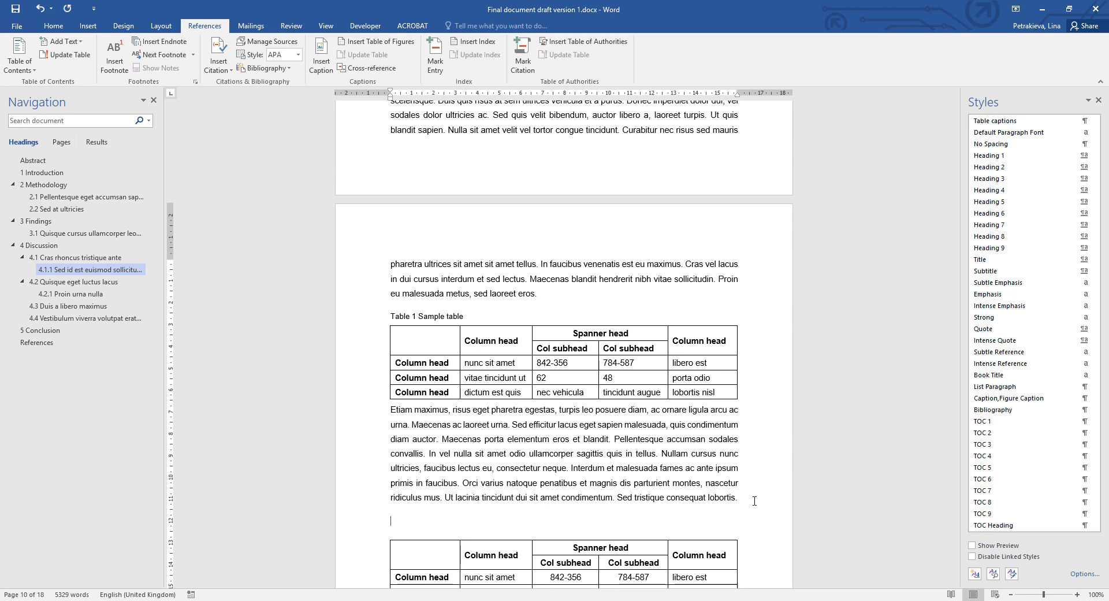
pyautogui.click(319, 63)
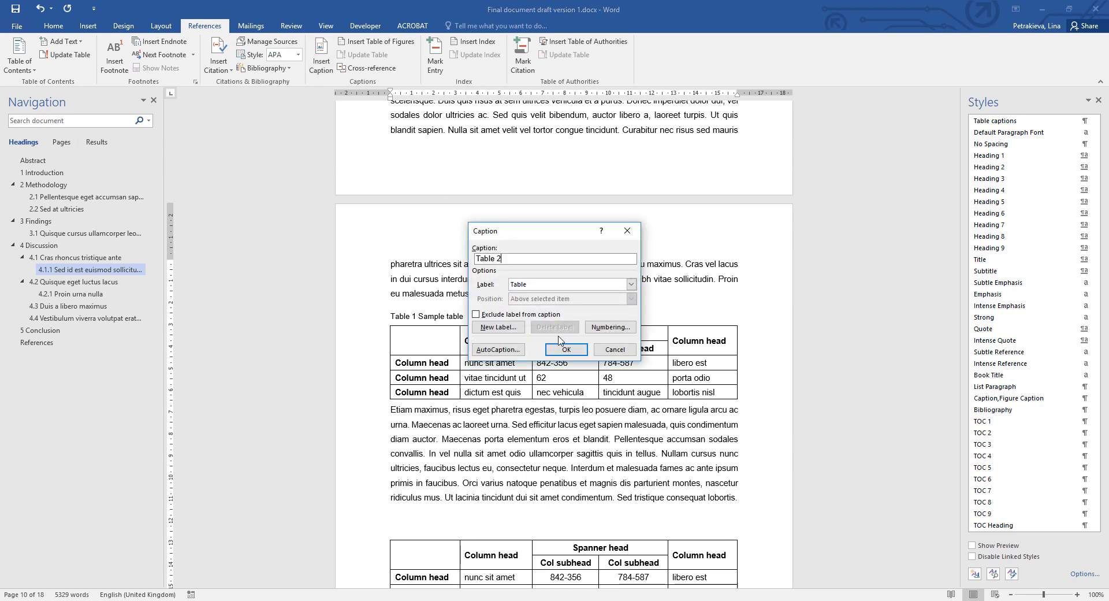
pyautogui.click(572, 351)
pyautogui.write('Sample table')
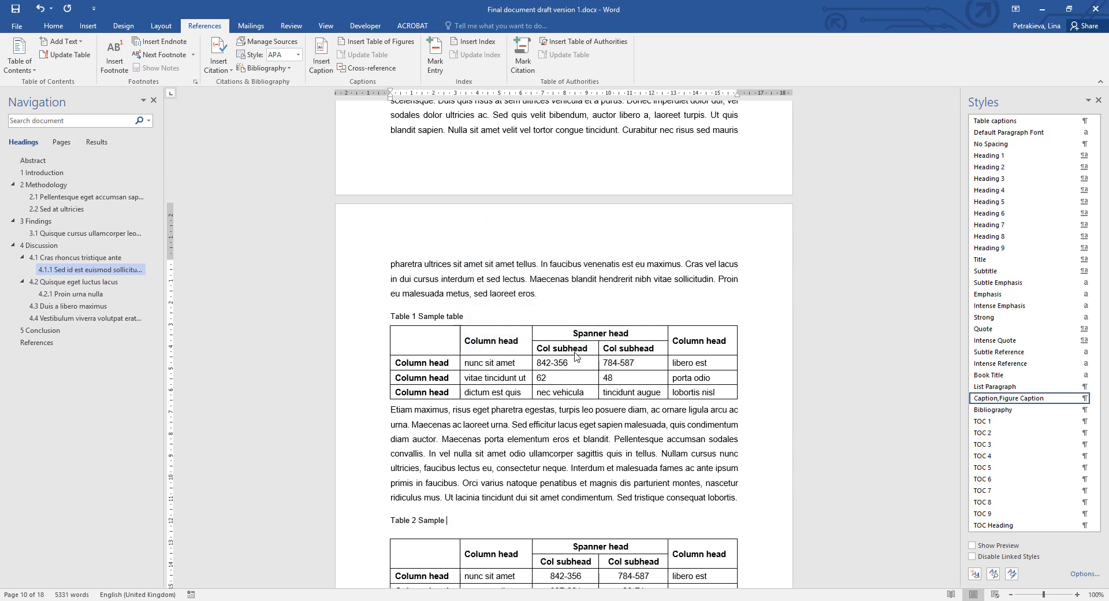
pyautogui.click(998, 122)
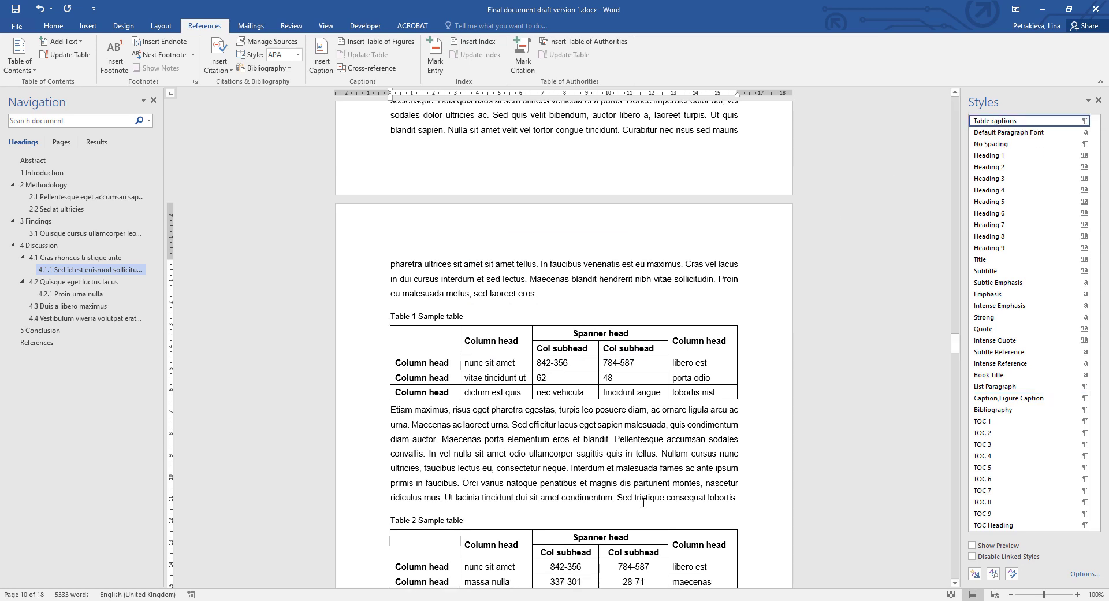